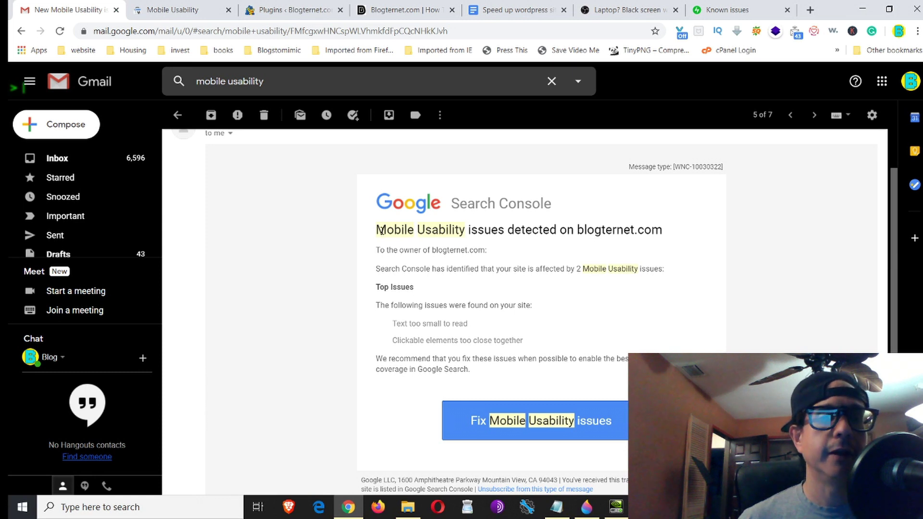
# Highlight the Mobile Usability issues headline and its two issues: Text too small to read, Clickable elements too close together
pyautogui.moveTo(378, 230); pyautogui.dragTo(588, 232)
pyautogui.moveTo(669, 234); pyautogui.dragTo(670, 233)
pyautogui.scroll(-1, 544, 287)
pyautogui.scroll(-1, 480, 298)
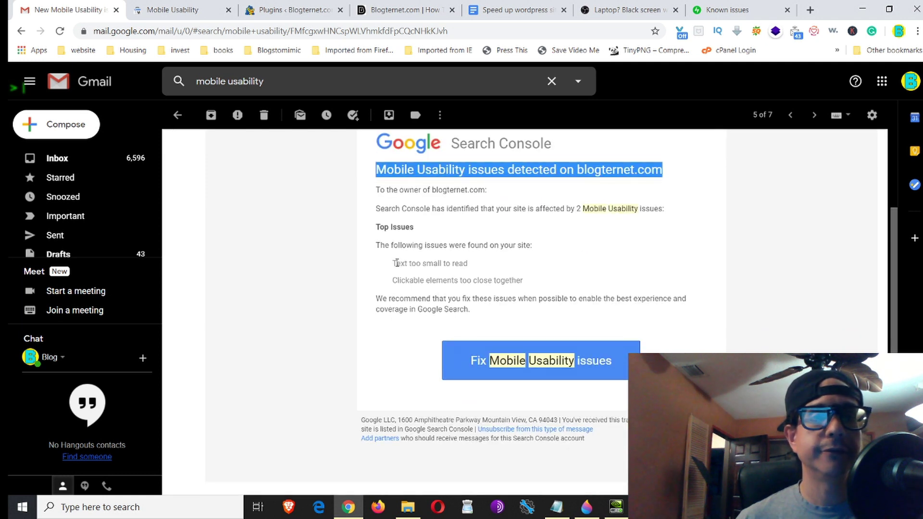
pyautogui.moveTo(396, 263); pyautogui.dragTo(483, 263)
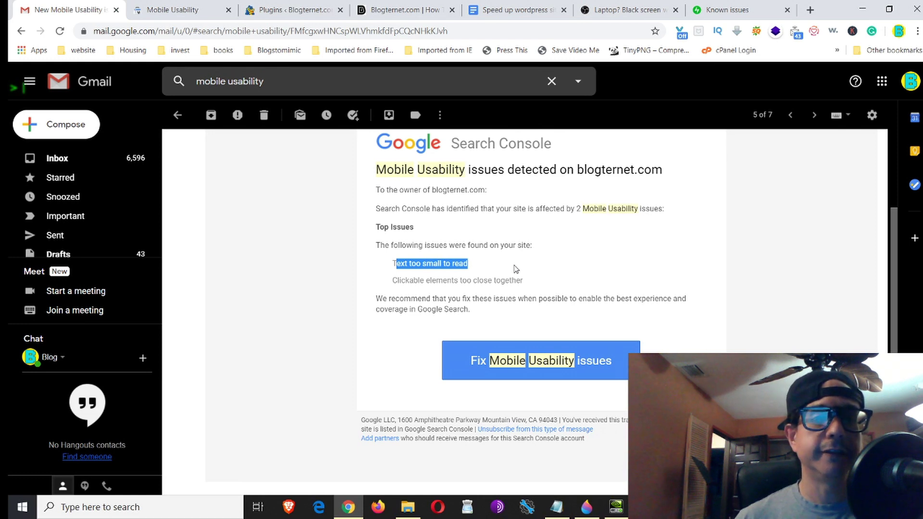
pyautogui.moveTo(528, 281); pyautogui.dragTo(392, 280)
# Review the Search Console Mobile Usability chart and highlight the Text too small to read error in Details
pyautogui.click(189, 6)
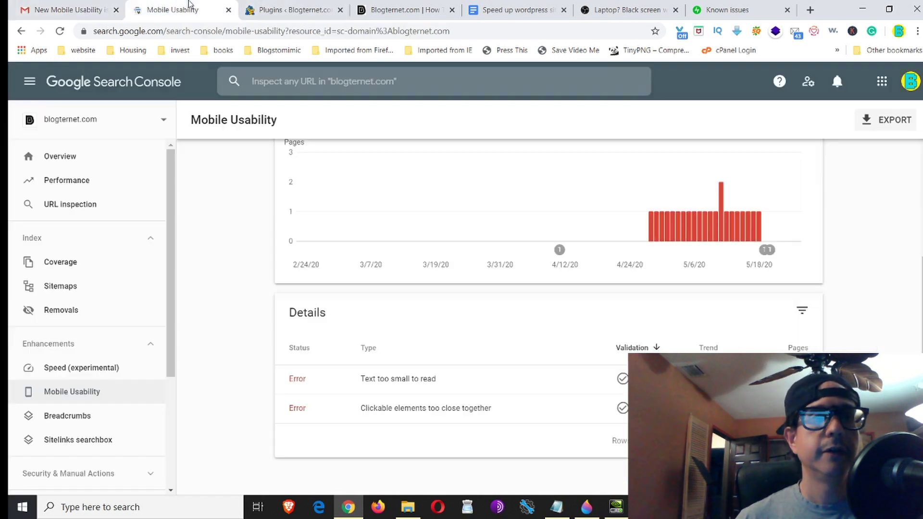
pyautogui.scroll(1, 420, 251)
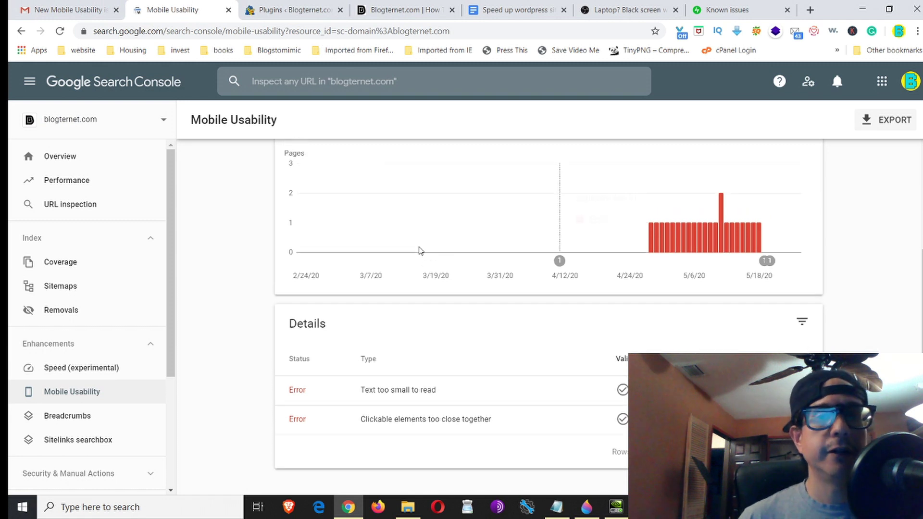
pyautogui.scroll(2, 420, 250)
pyautogui.scroll(-2, 420, 250)
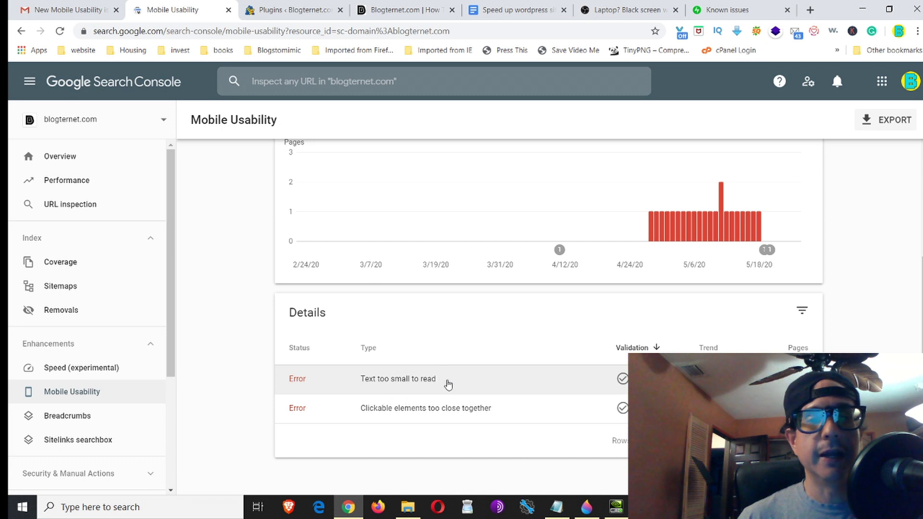
pyautogui.moveTo(362, 379); pyautogui.dragTo(437, 380)
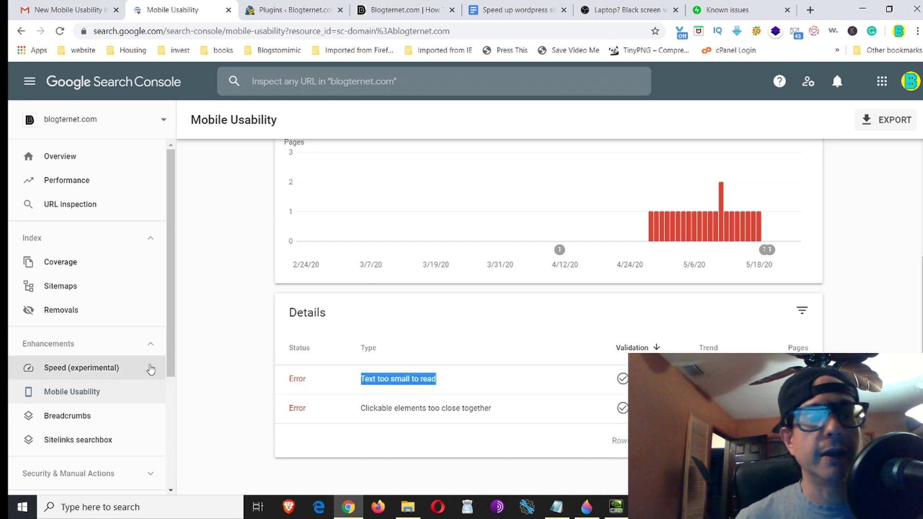
pyautogui.scroll(-4, 151, 369)
pyautogui.scroll(3, 144, 354)
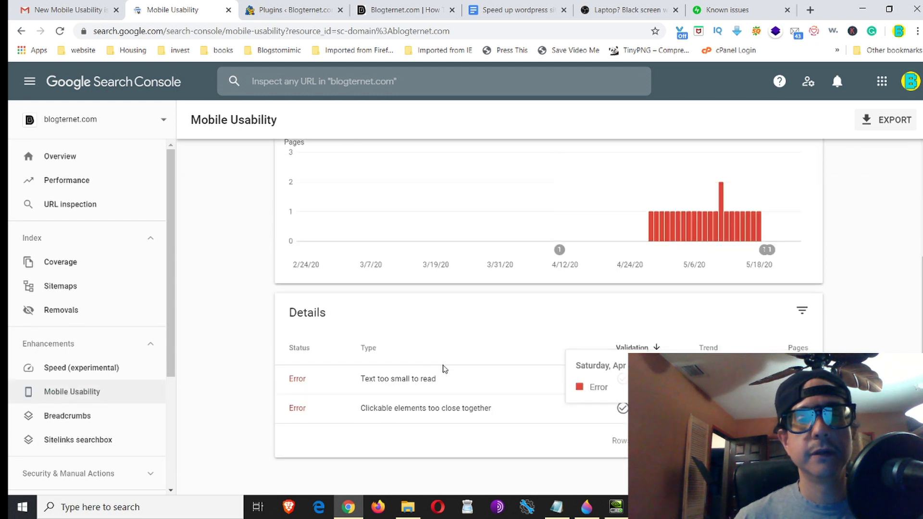
pyautogui.scroll(5, 435, 370)
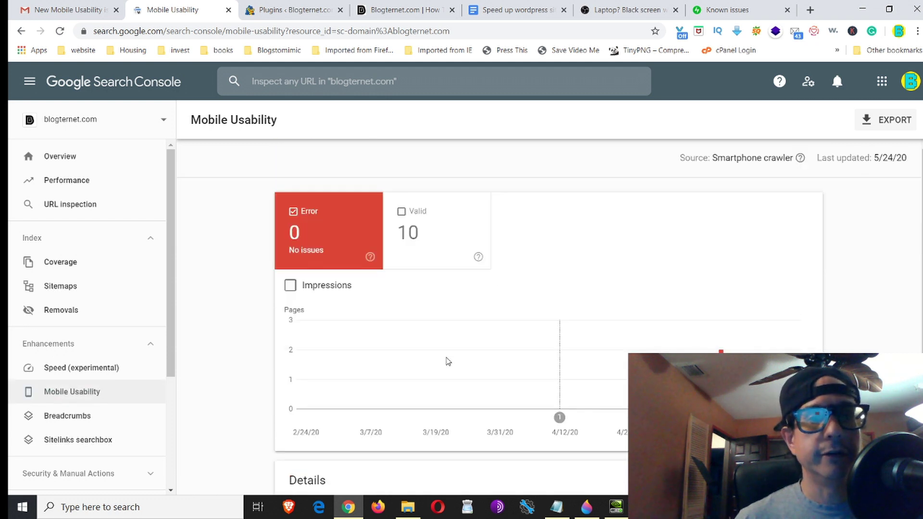
pyautogui.scroll(-3, 433, 365)
pyautogui.scroll(-2, 408, 405)
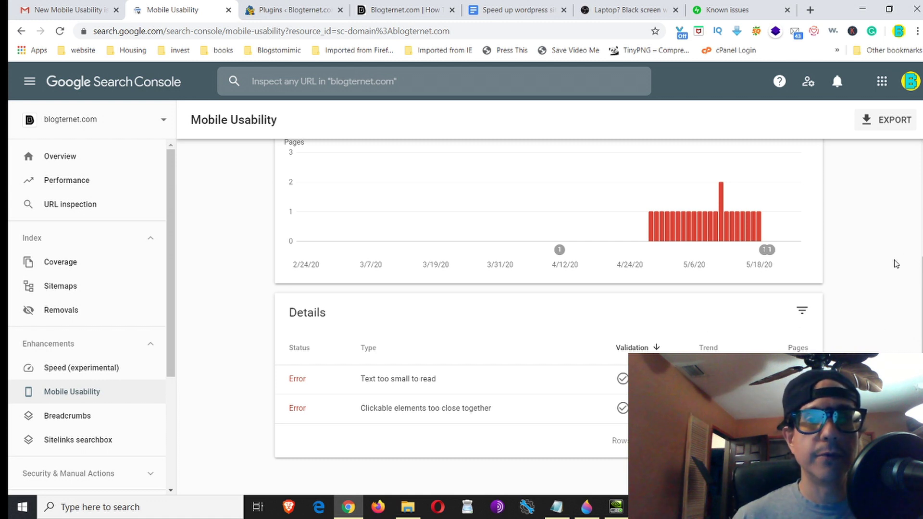
pyautogui.scroll(1, 608, 393)
pyautogui.scroll(1, 481, 408)
pyautogui.scroll(-1, 379, 426)
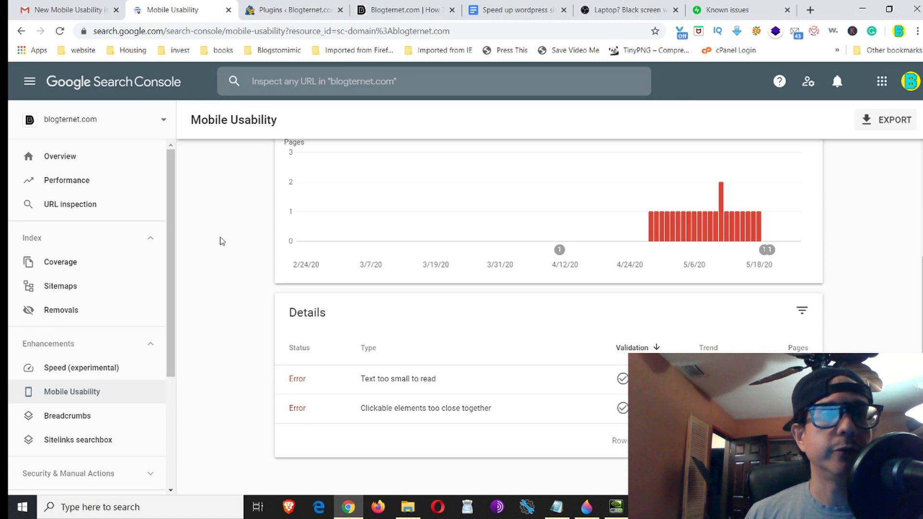
pyautogui.scroll(3, 308, 239)
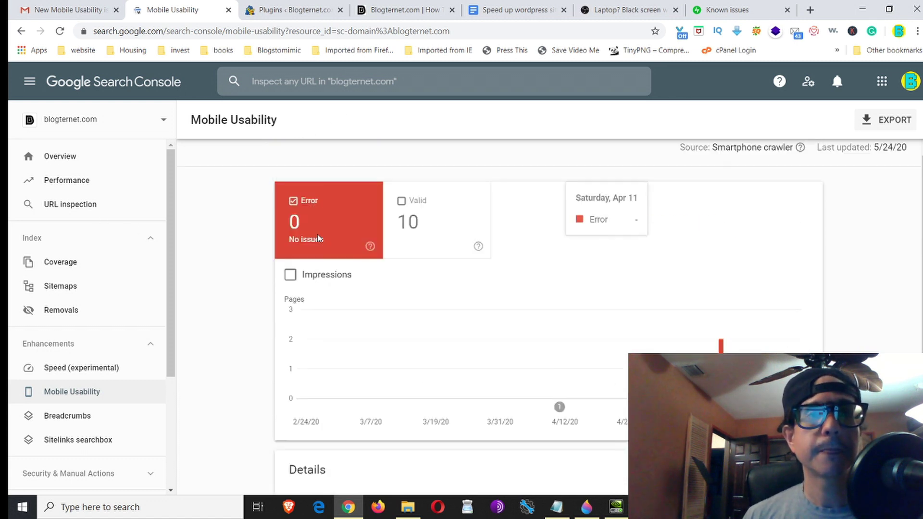
pyautogui.scroll(-2, 269, 240)
pyautogui.scroll(-1, 255, 242)
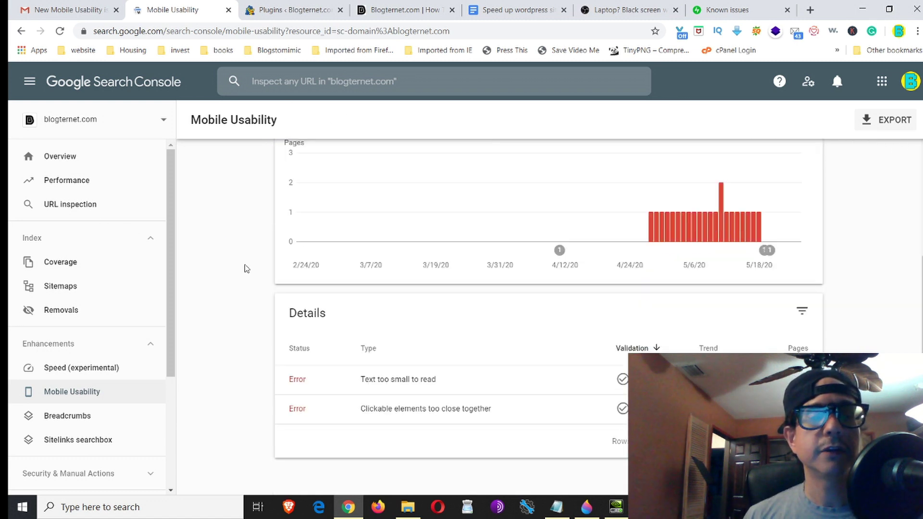
# Scroll the Blogternet.com Installed Plugins list down to the inactive W3 Total Cache plugin
pyautogui.click(298, 6)
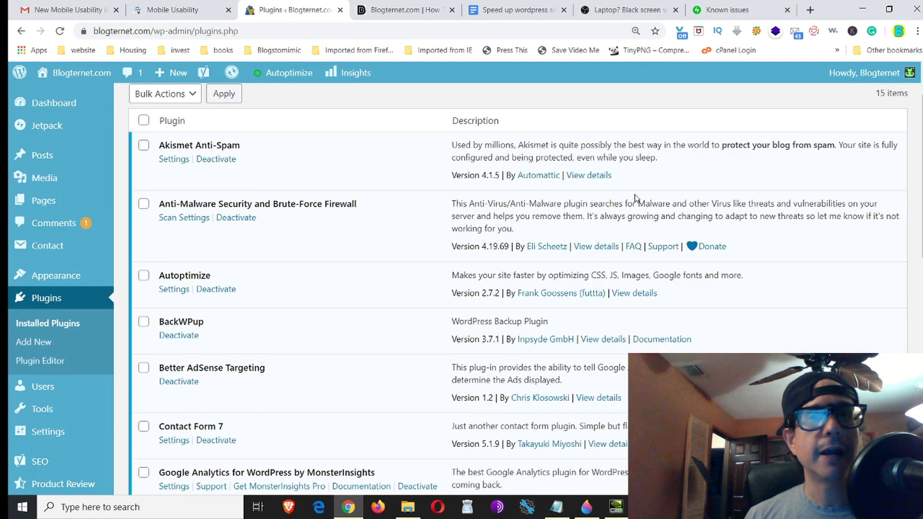
pyautogui.scroll(-3, 435, 212)
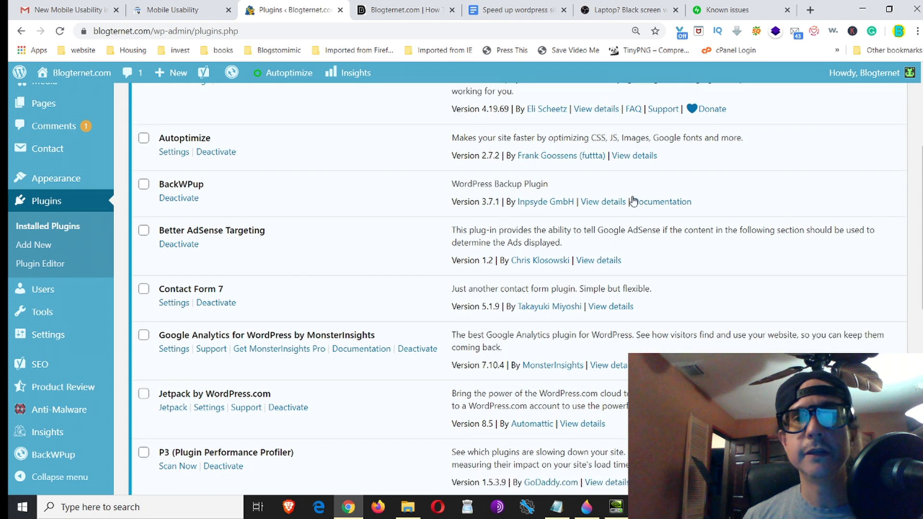
pyautogui.scroll(-3, 633, 201)
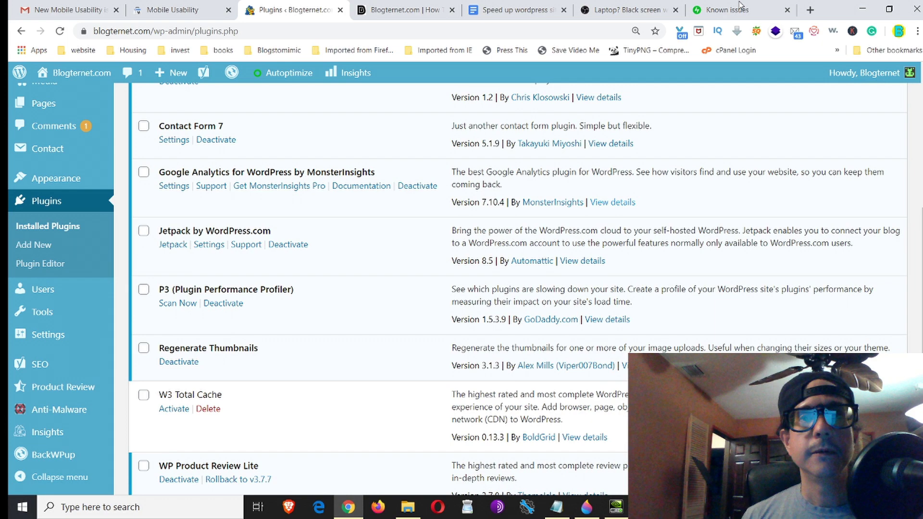
# Scroll Jetpack's Known issues page to the W3 Total Cache Minify entry and highlight its heading
pyautogui.click(740, 7)
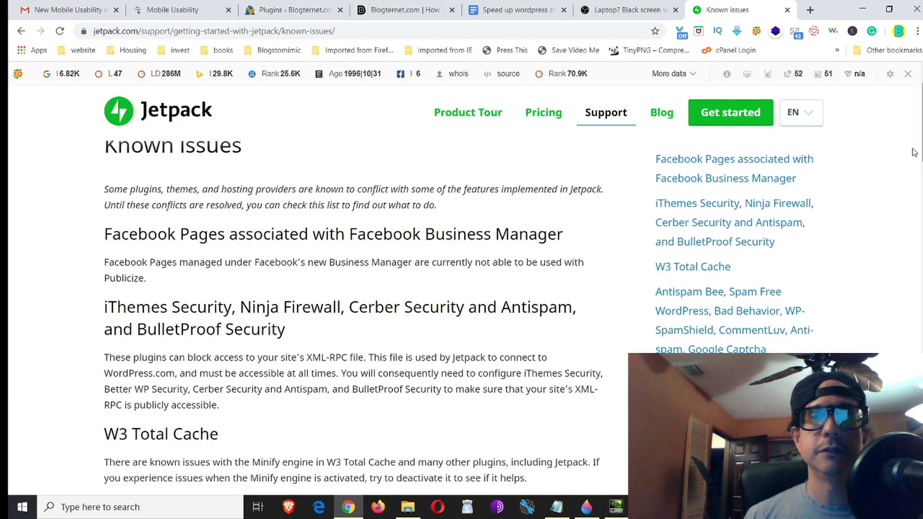
pyautogui.scroll(-10, 914, 152)
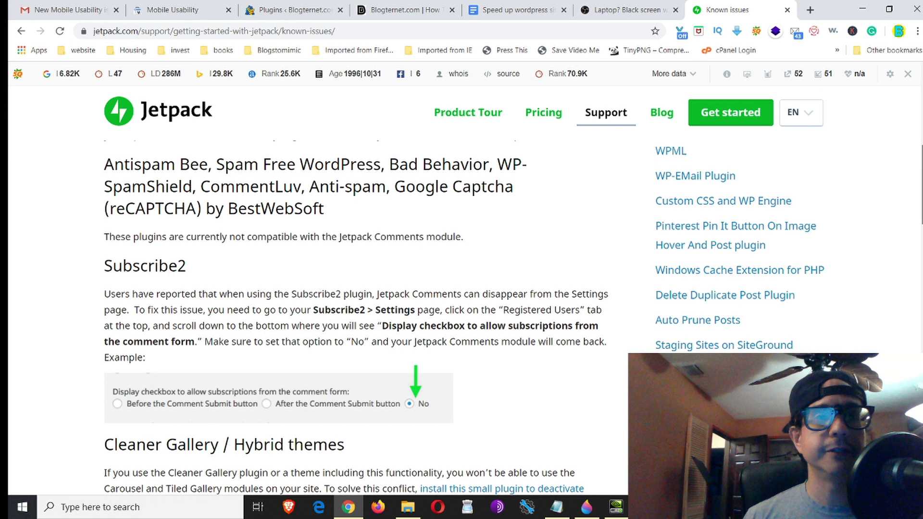
pyautogui.scroll(10, 914, 153)
pyautogui.scroll(-1, 317, 289)
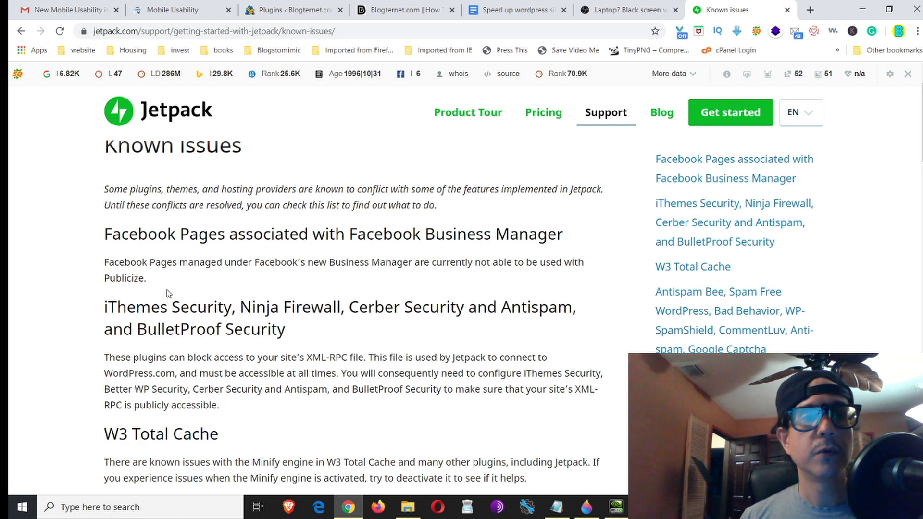
pyautogui.scroll(-3, 169, 293)
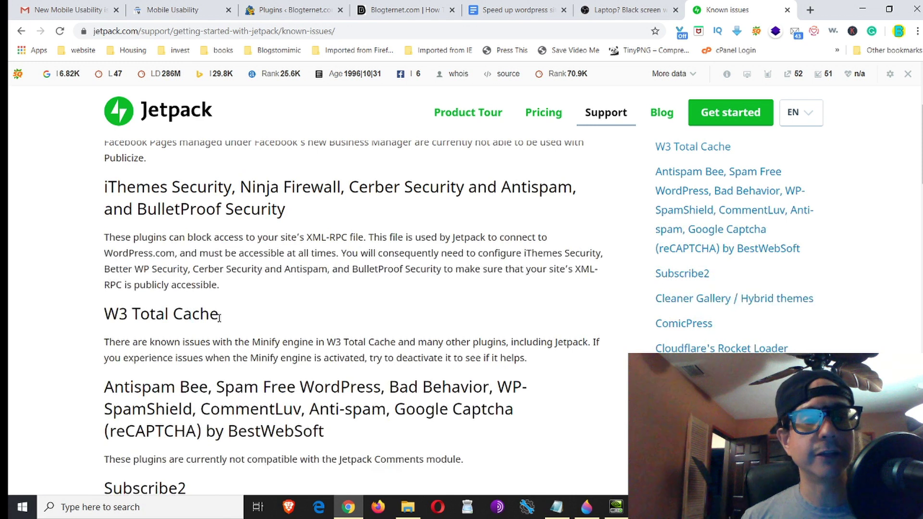
pyautogui.moveTo(219, 317); pyautogui.dragTo(112, 320)
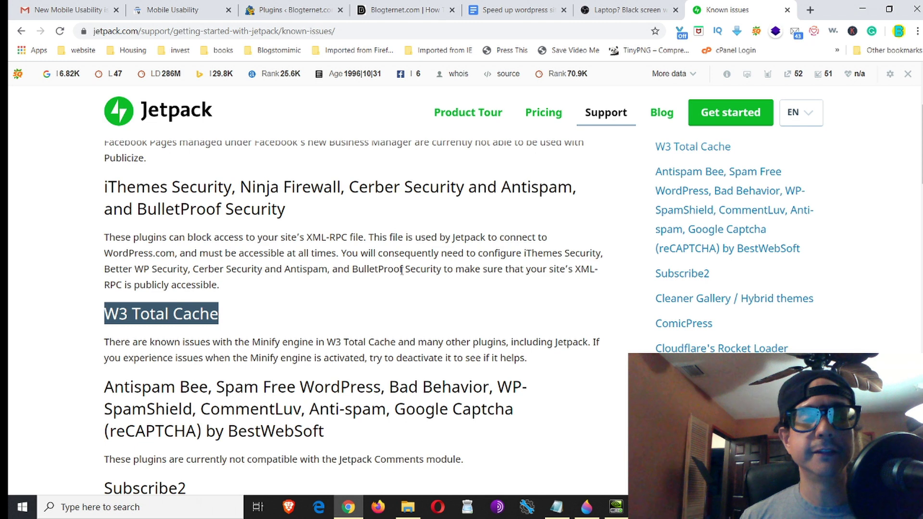
pyautogui.scroll(1, 402, 270)
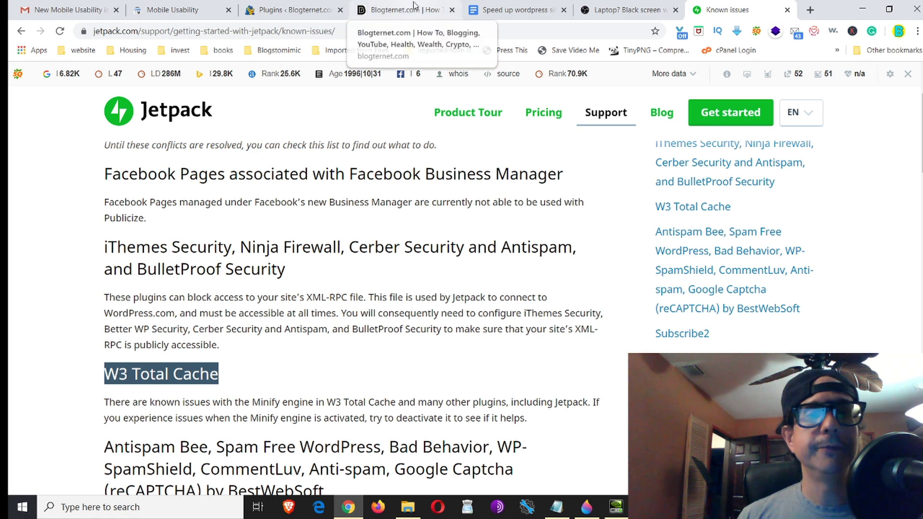
# Confirm W3 Total Cache shows Activate/Delete in the plugins list, then return to the Mobile Usability report
pyautogui.click(316, 3)
pyautogui.scroll(-1, 372, 158)
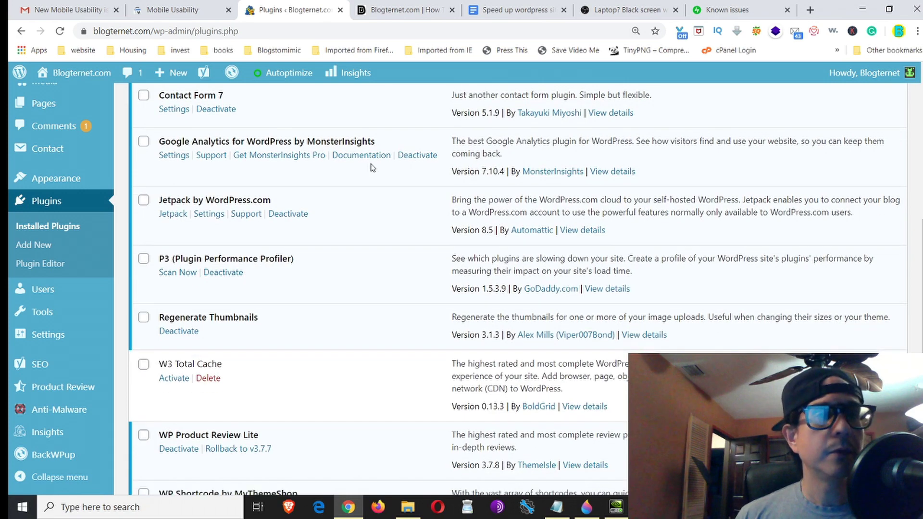
pyautogui.scroll(-2, 374, 193)
pyautogui.scroll(5, 375, 200)
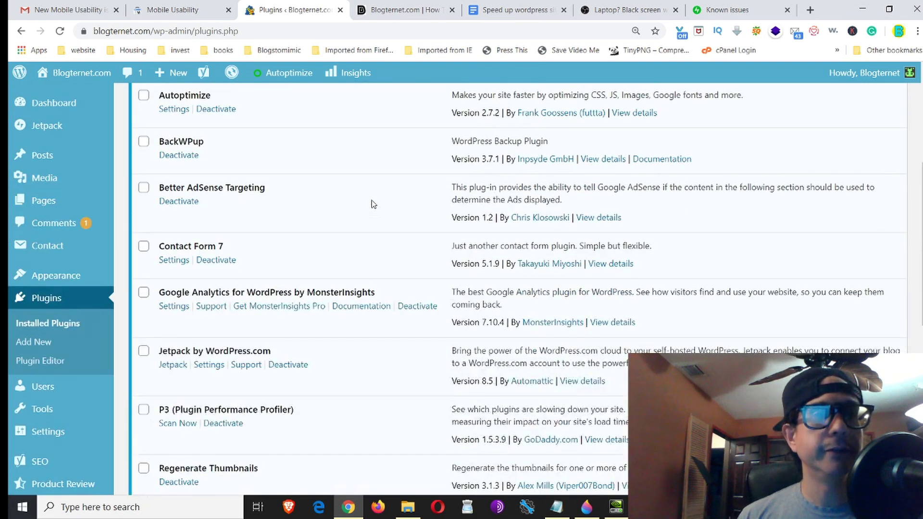
pyautogui.scroll(3, 373, 204)
pyautogui.scroll(-3, 358, 210)
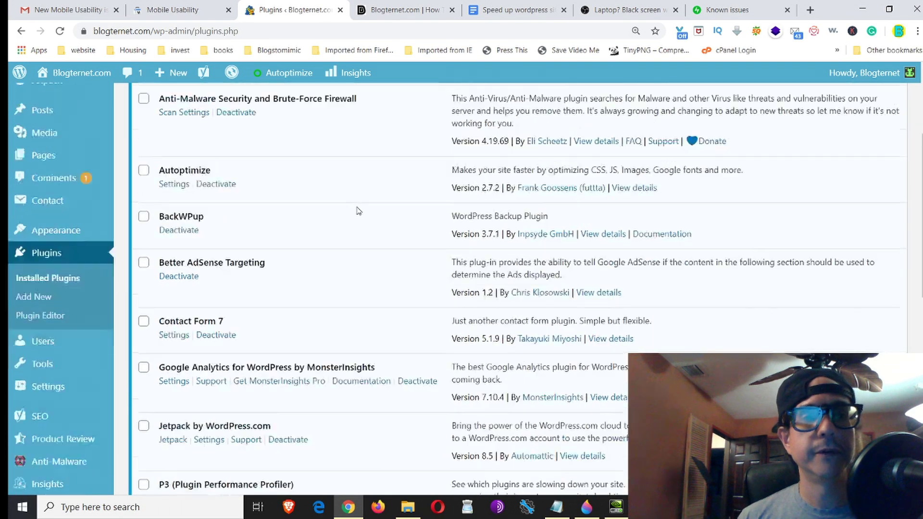
pyautogui.scroll(5, 358, 211)
pyautogui.scroll(-9, 358, 209)
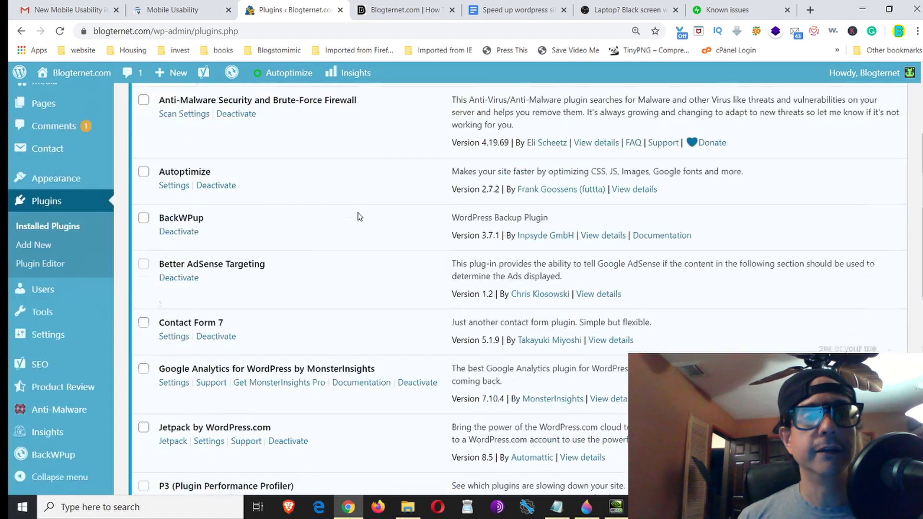
pyautogui.scroll(-2, 358, 217)
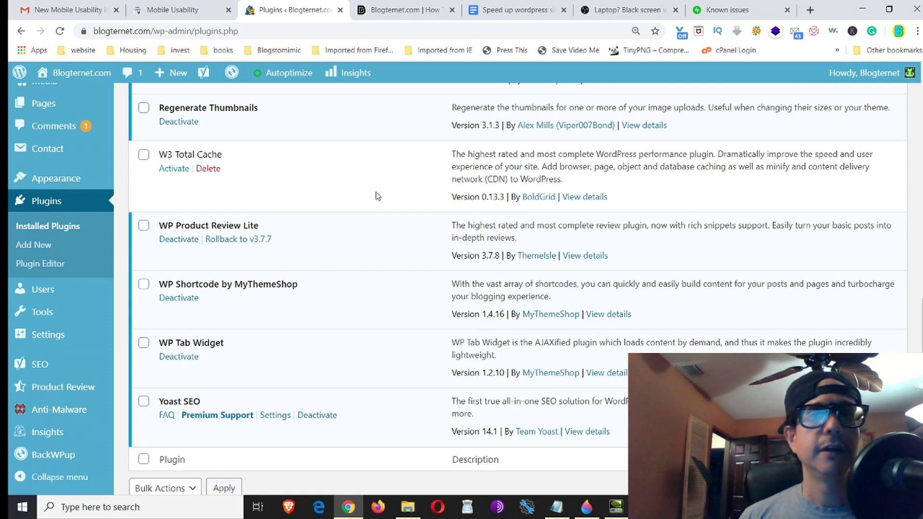
pyautogui.click(157, 6)
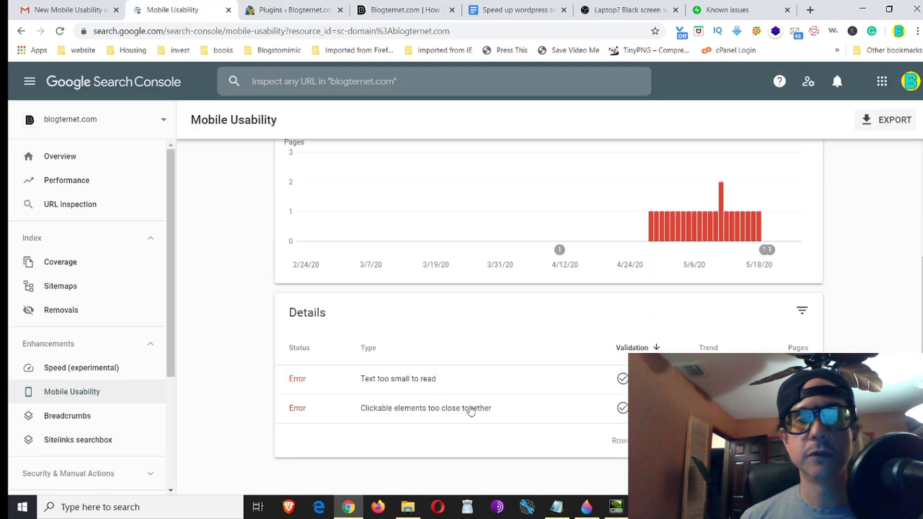
# Open Text too small to read details showing validation passed and 0 affected pages, then return to WordPress plugins
pyautogui.click(438, 381)
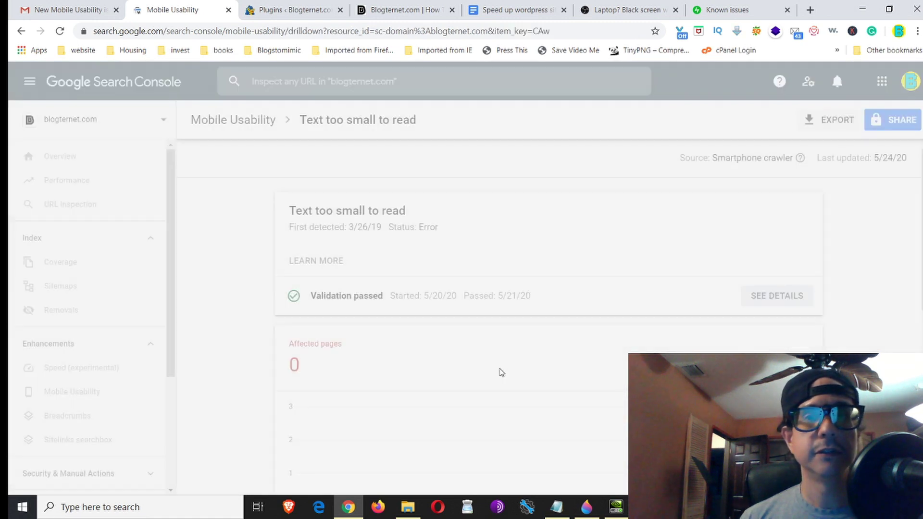
pyautogui.scroll(-2, 371, 282)
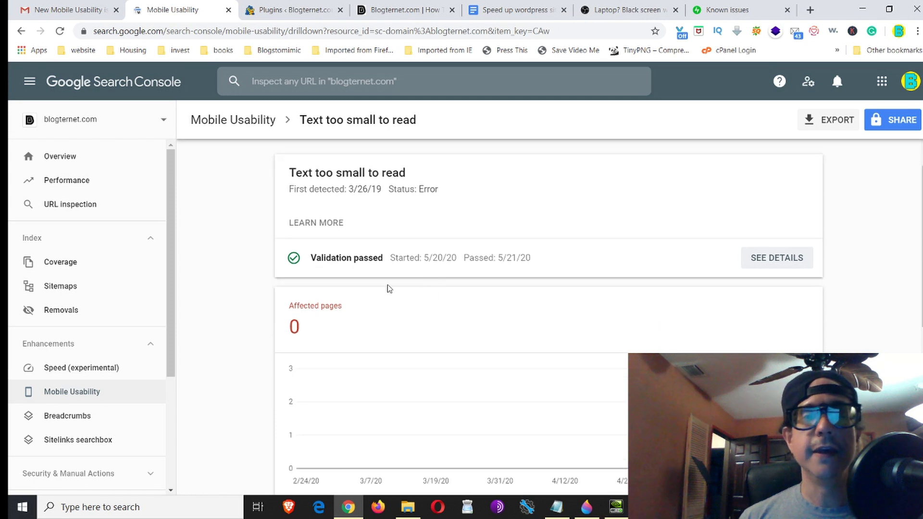
pyautogui.scroll(2, 336, 233)
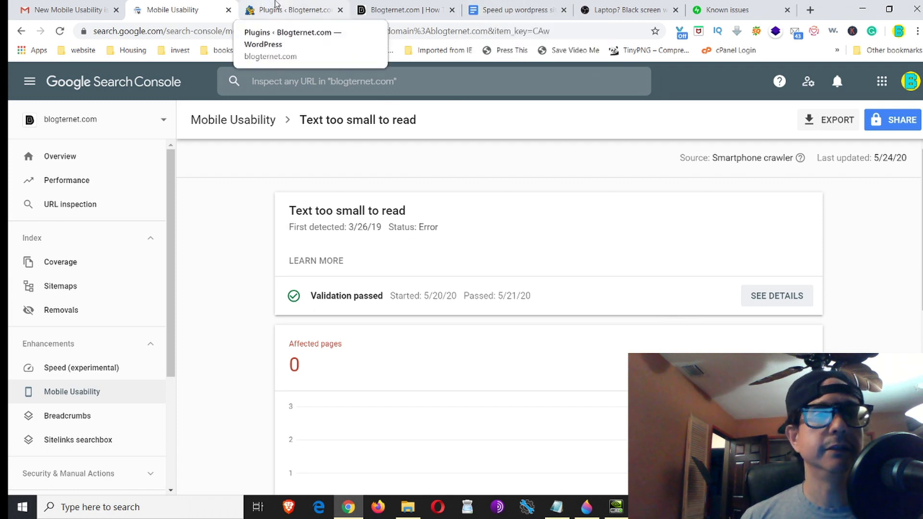
pyautogui.click(276, 6)
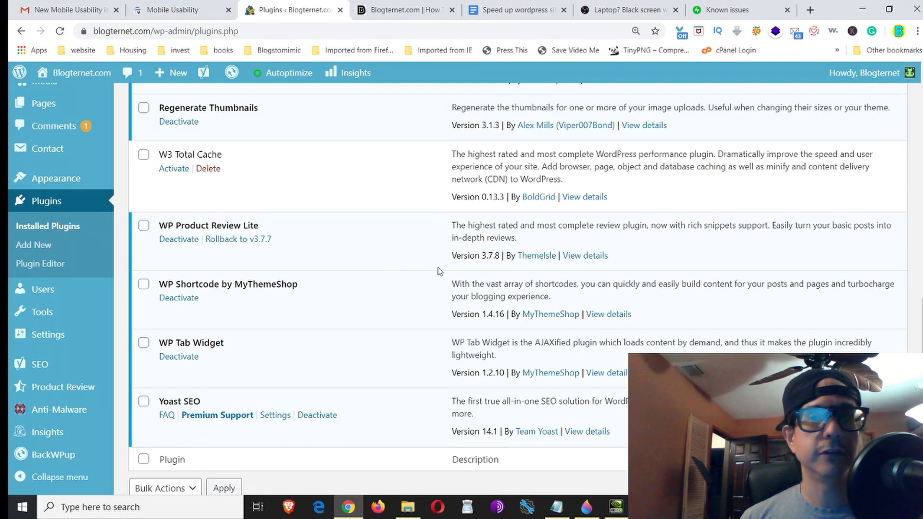
# Go back to the Gmail 'mobile usability' results with the May 20 and 21 fixed notices, then return to Search Console
pyautogui.click(43, 4)
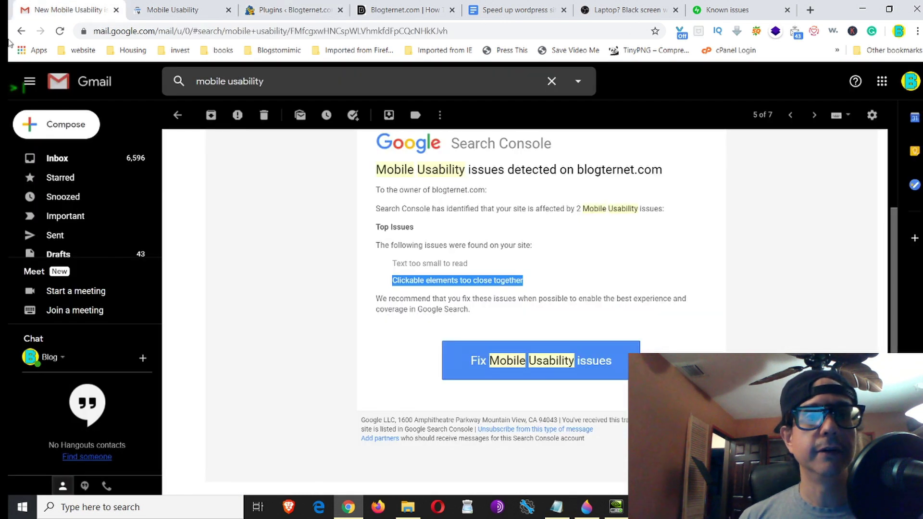
pyautogui.click(21, 33)
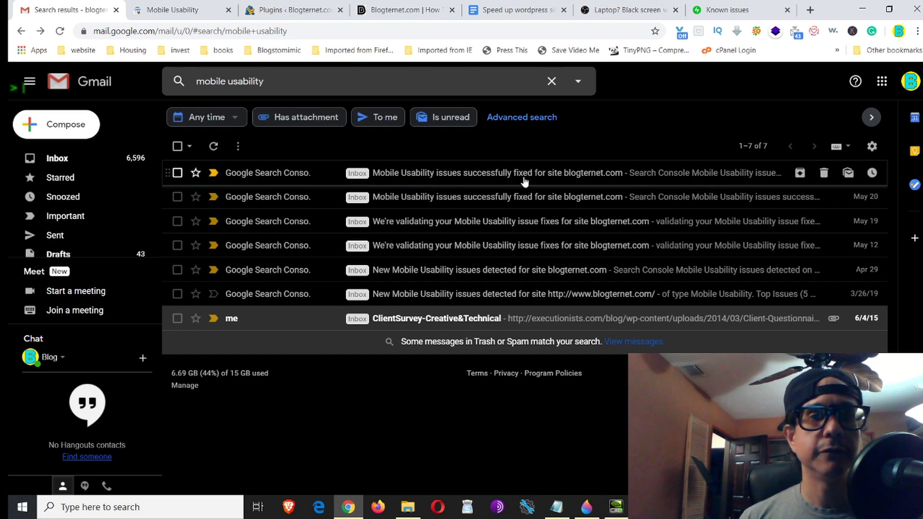
pyautogui.click(208, 4)
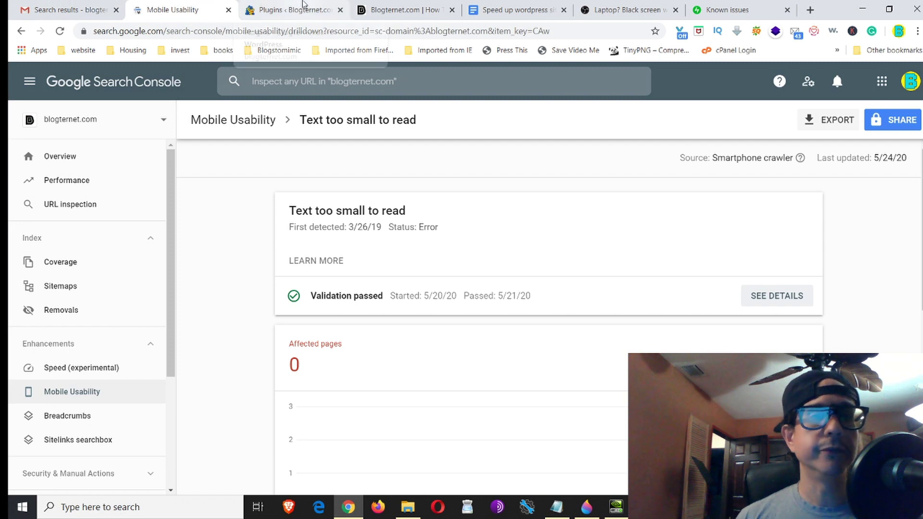
# Scroll the WordPress plugins list and mark the inactive W3 Total Cache plugin name
pyautogui.click(308, 11)
pyautogui.scroll(-1, 387, 269)
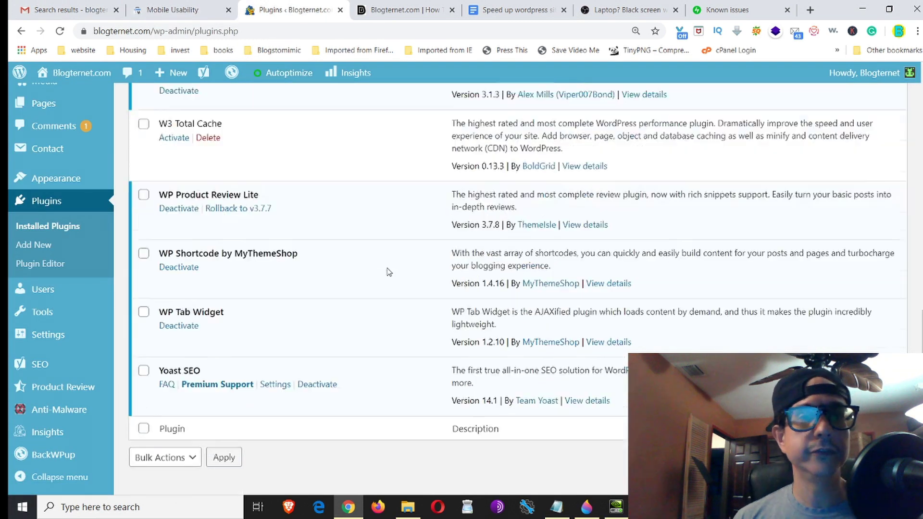
pyautogui.scroll(4, 388, 270)
pyautogui.scroll(3, 388, 270)
pyautogui.scroll(-3, 388, 270)
pyautogui.scroll(6, 389, 275)
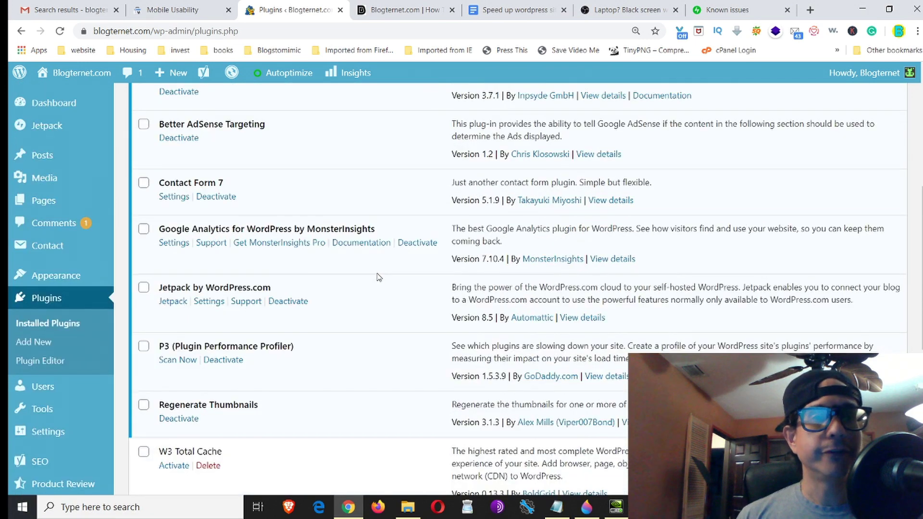
pyautogui.scroll(5, 378, 277)
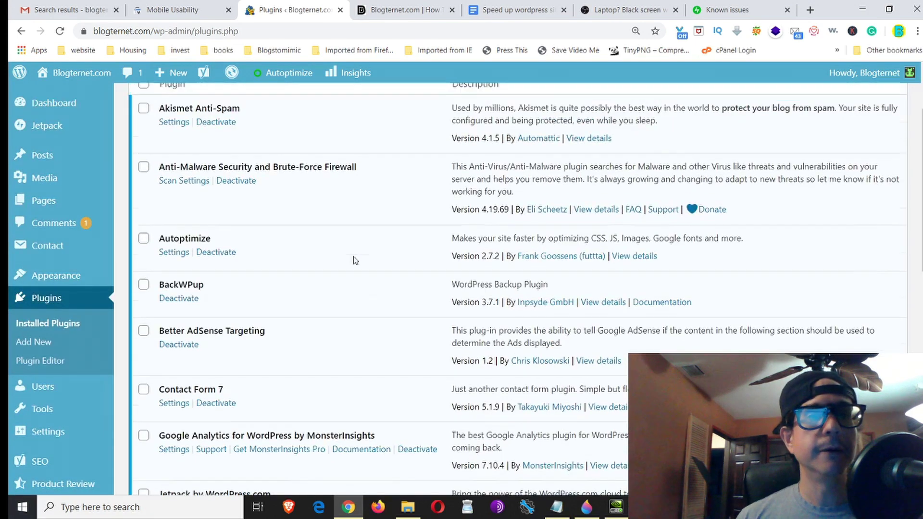
pyautogui.scroll(-3, 328, 263)
pyautogui.scroll(5, 331, 260)
pyautogui.scroll(-3, 330, 261)
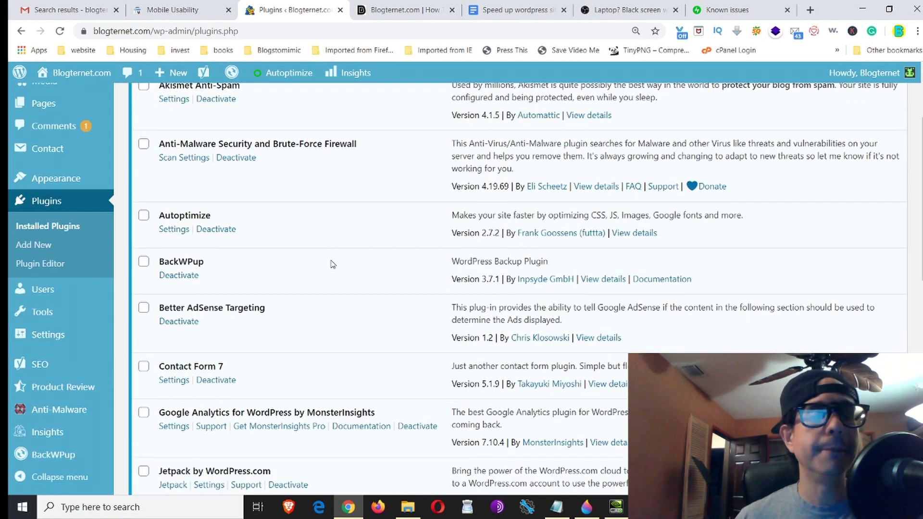
pyautogui.scroll(2, 330, 264)
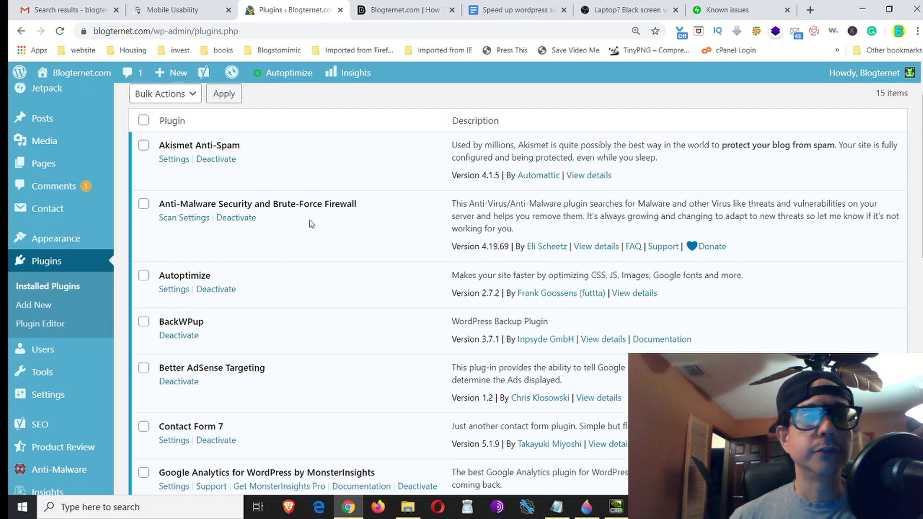
pyautogui.scroll(-8, 317, 267)
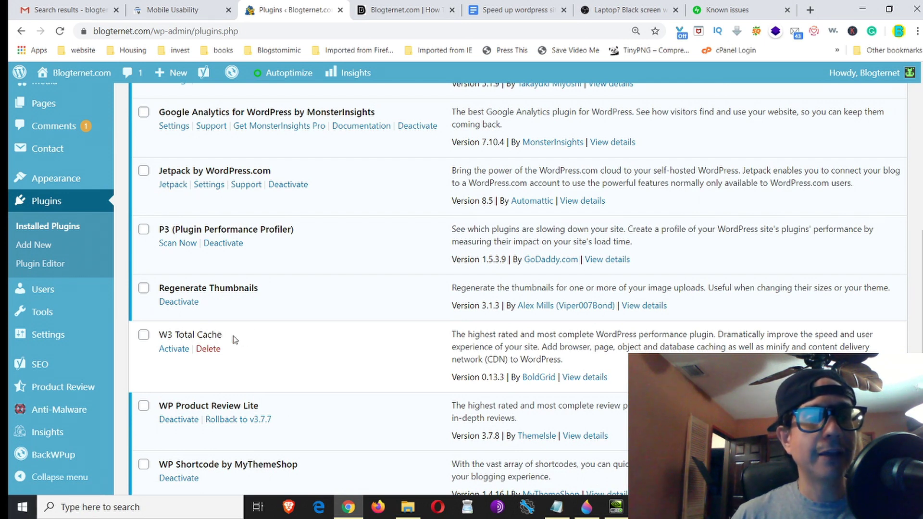
pyautogui.moveTo(222, 334)
pyautogui.mouseDown()
pyautogui.moveTo(158, 334)
pyautogui.moveTo(226, 335)
pyautogui.mouseUp()
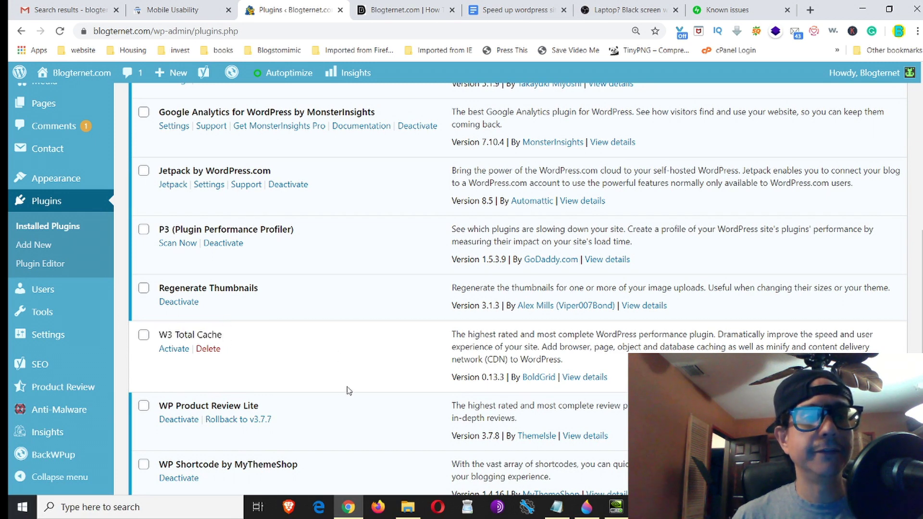
# Keep reviewing the plugins list around W3 Total Cache, which still offers Activate
pyautogui.scroll(5, 347, 391)
pyautogui.scroll(-3, 327, 398)
pyautogui.scroll(-1, 298, 432)
pyautogui.scroll(1, 212, 305)
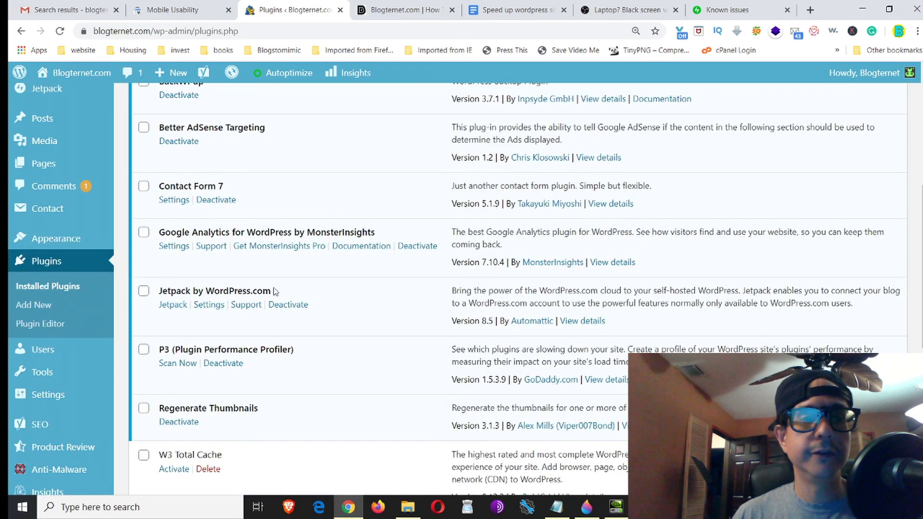
pyautogui.scroll(-2, 211, 413)
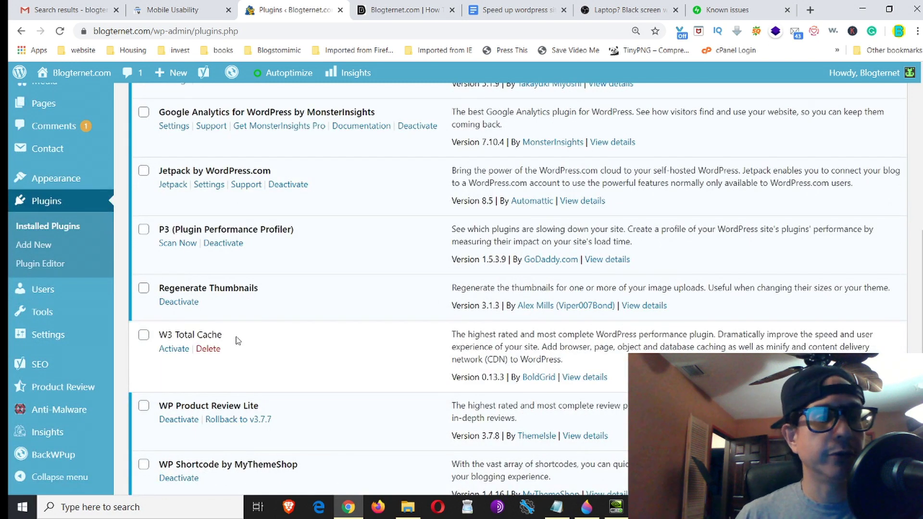
pyautogui.scroll(2, 283, 363)
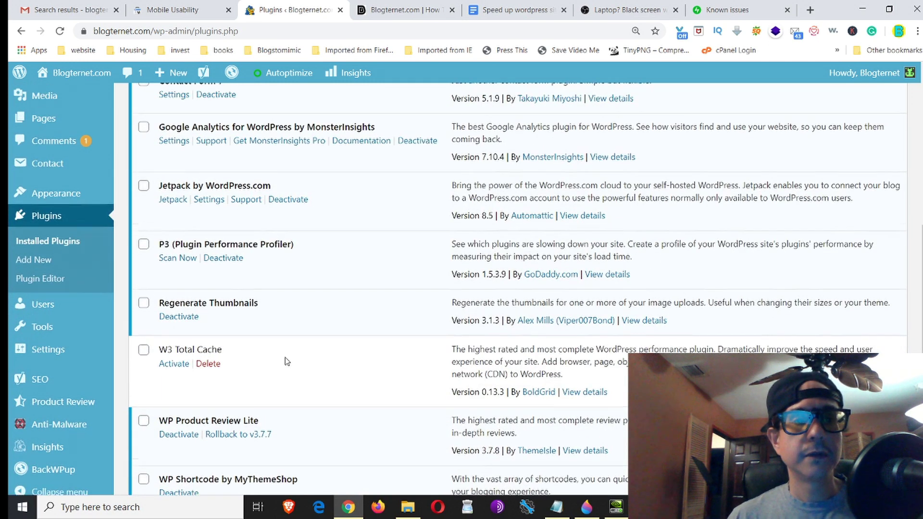
pyautogui.scroll(-2, 280, 375)
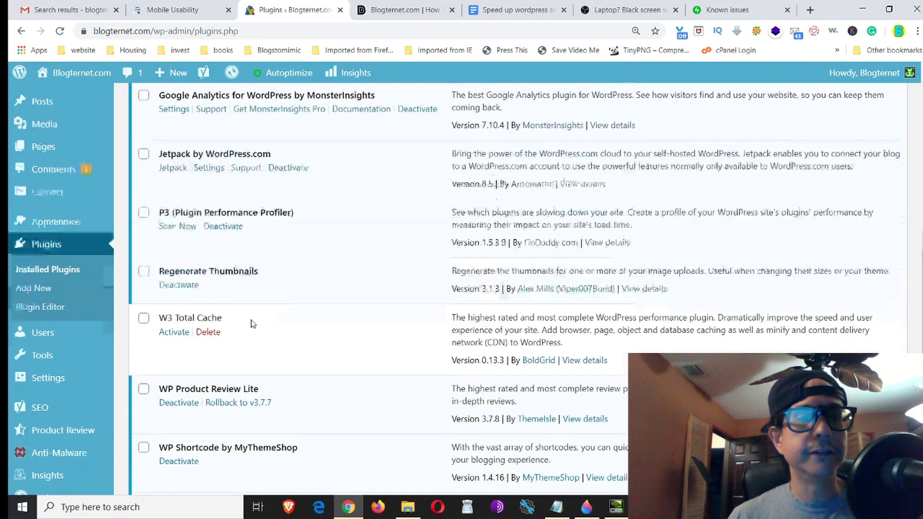
pyautogui.scroll(3, 253, 323)
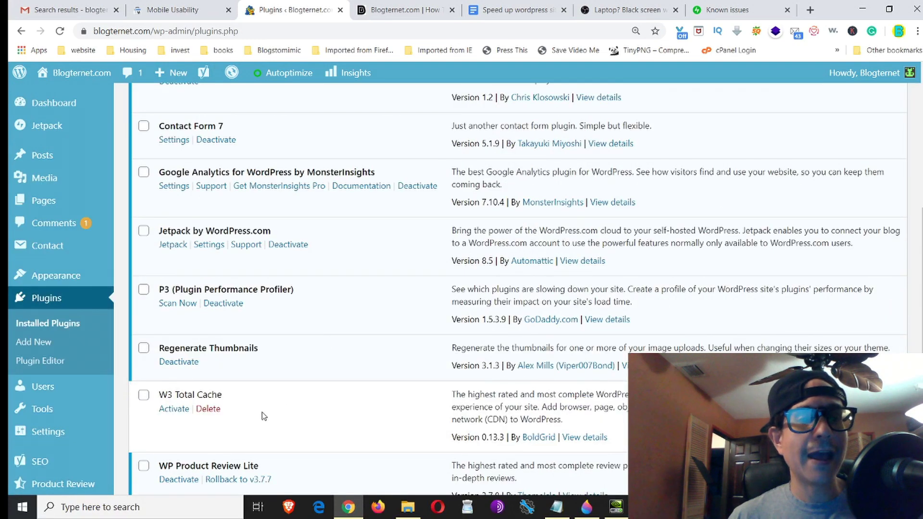
pyautogui.scroll(-2, 245, 400)
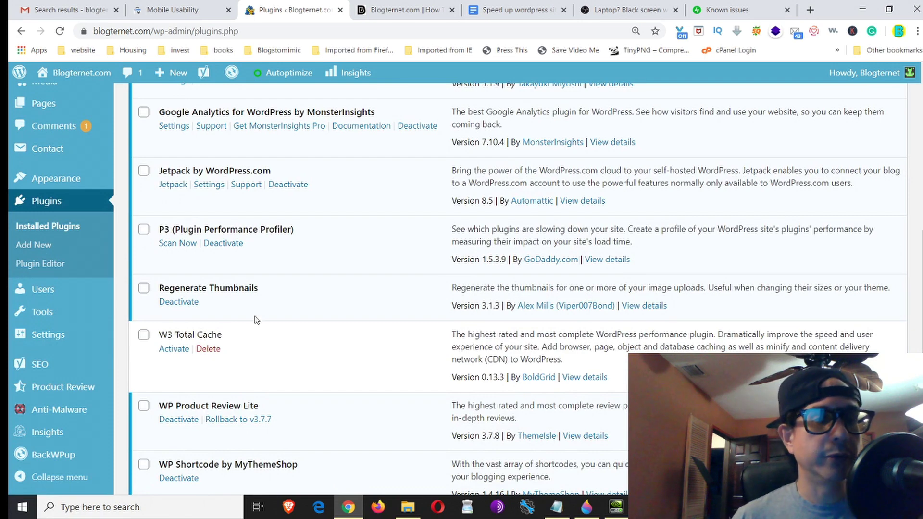
pyautogui.scroll(2, 269, 326)
pyautogui.scroll(-3, 272, 329)
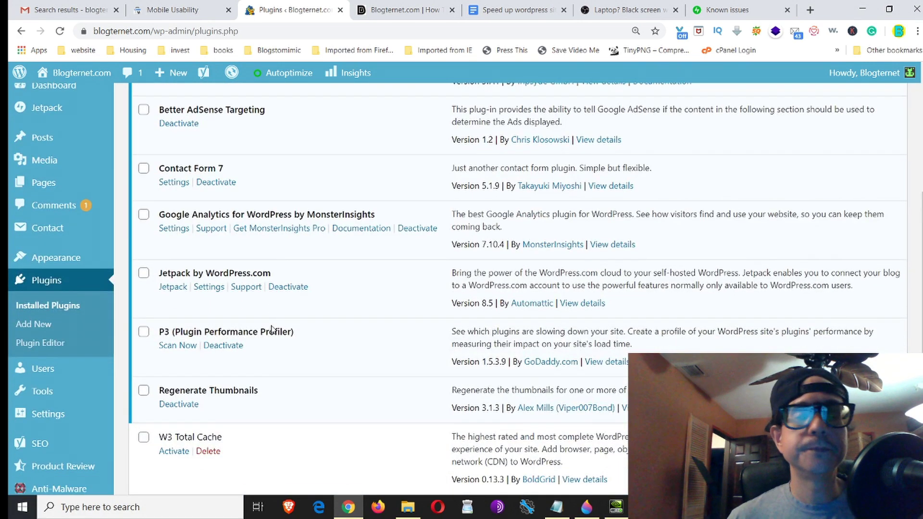
pyautogui.scroll(4, 285, 348)
pyautogui.scroll(1, 285, 347)
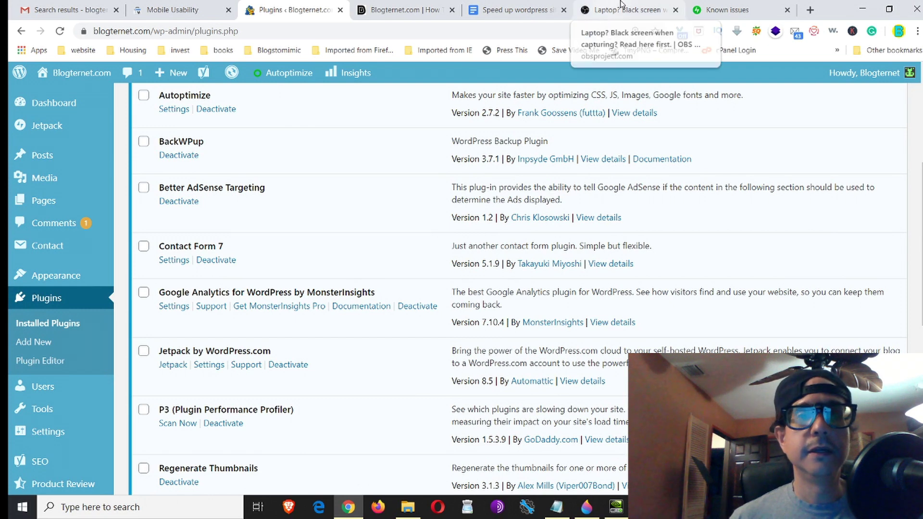
pyautogui.scroll(3, 233, 330)
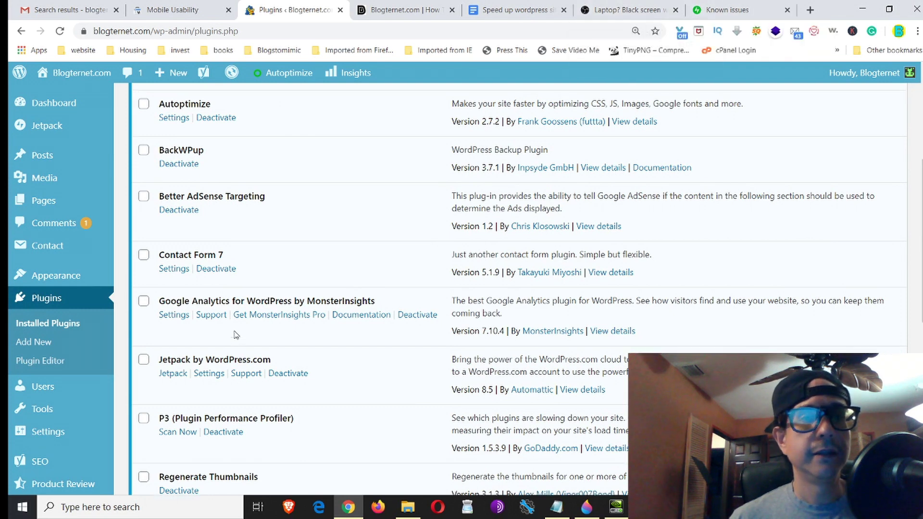
pyautogui.scroll(-4, 234, 331)
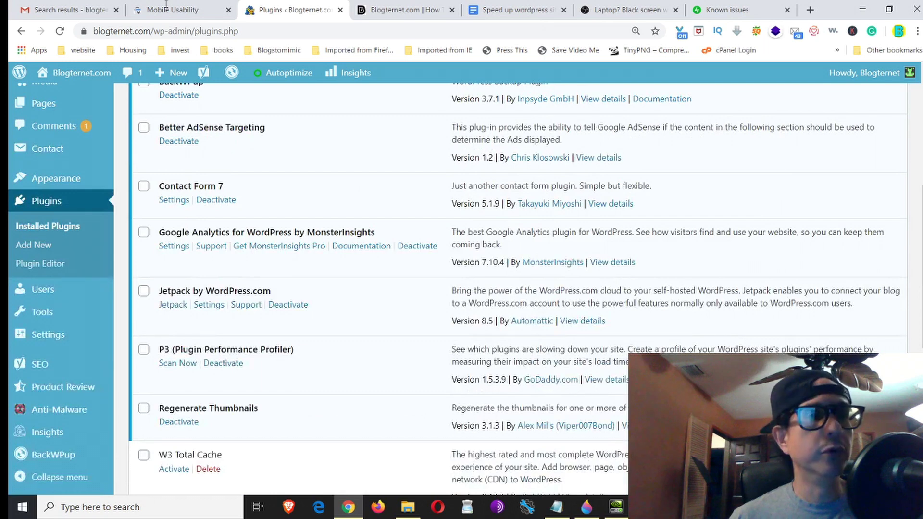
# View the Text too small to read issue in Search Console: passed 5/21/20, 0 affected pages
pyautogui.click(166, 6)
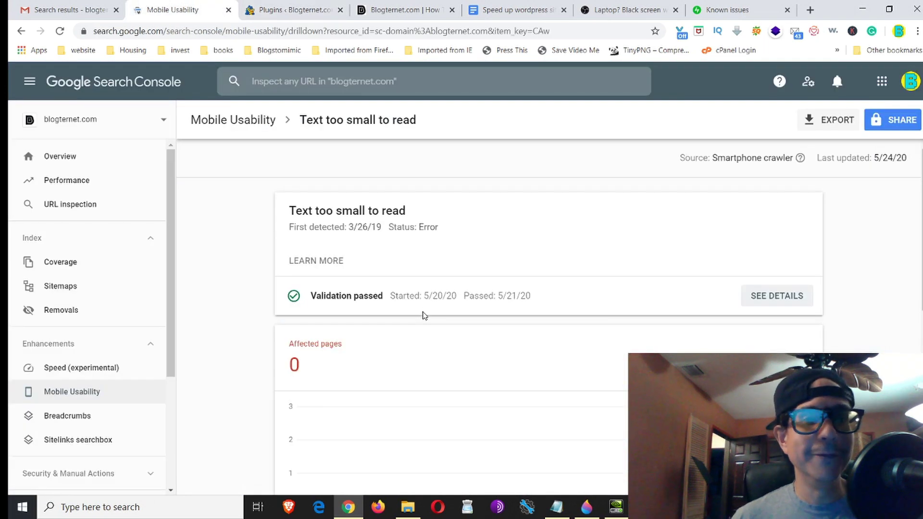
pyautogui.scroll(-4, 424, 314)
pyautogui.moveTo(699, 322)
pyautogui.scroll(4, 648, 322)
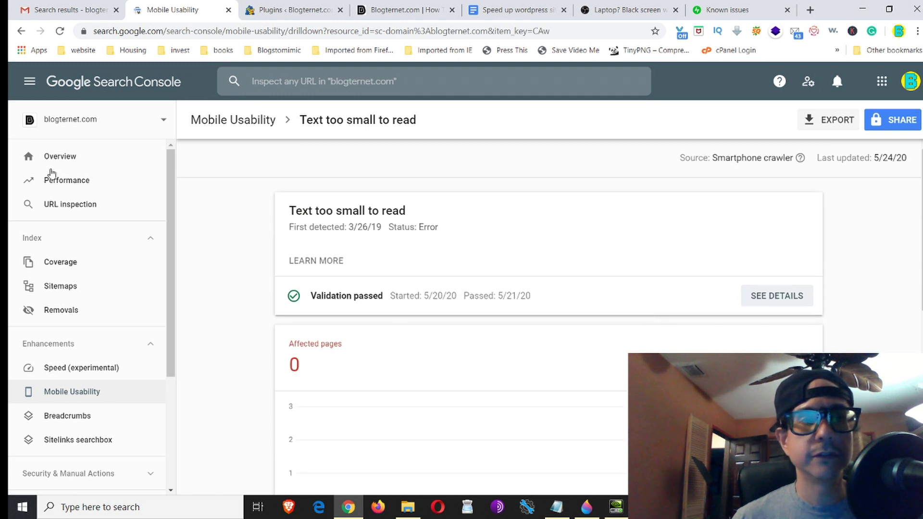
# Open the Search Console Overview showing 16 web search clicks, 0 error pages and 177 valid pages
pyautogui.click(57, 156)
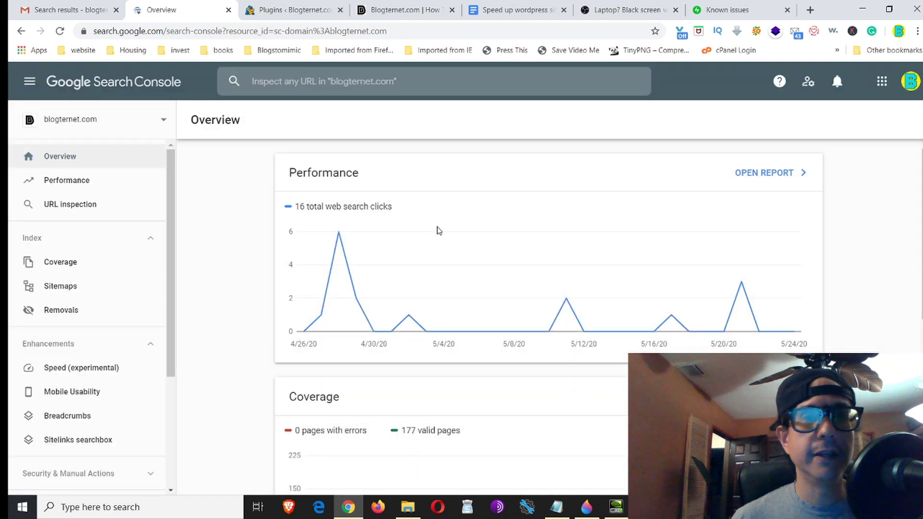
pyautogui.scroll(-2, 217, 269)
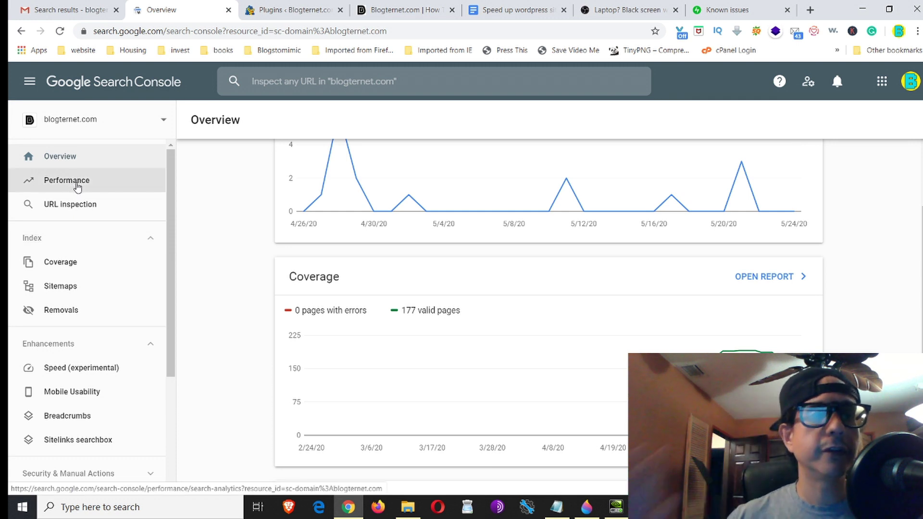
# Review the Performance report's 16 clicks and 132 impressions, then switch to the live Blogternet.com homepage
pyautogui.click(77, 187)
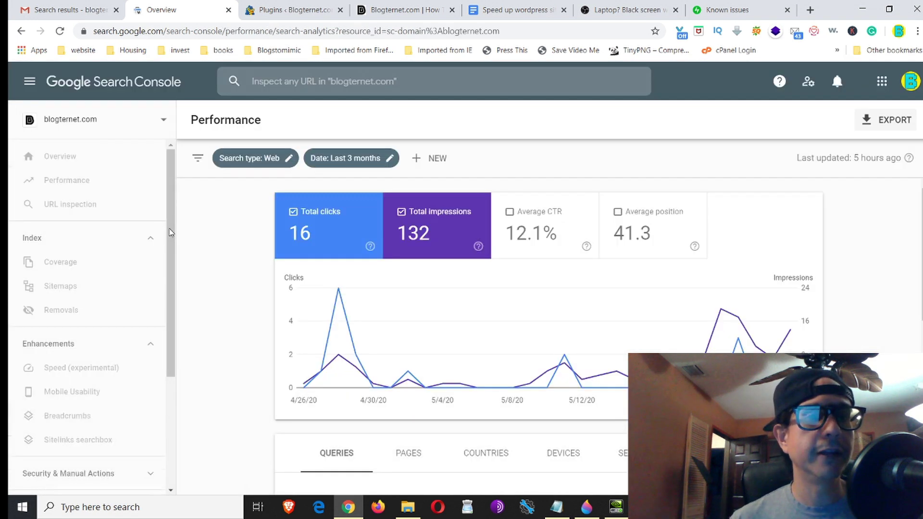
pyautogui.scroll(-5, 328, 201)
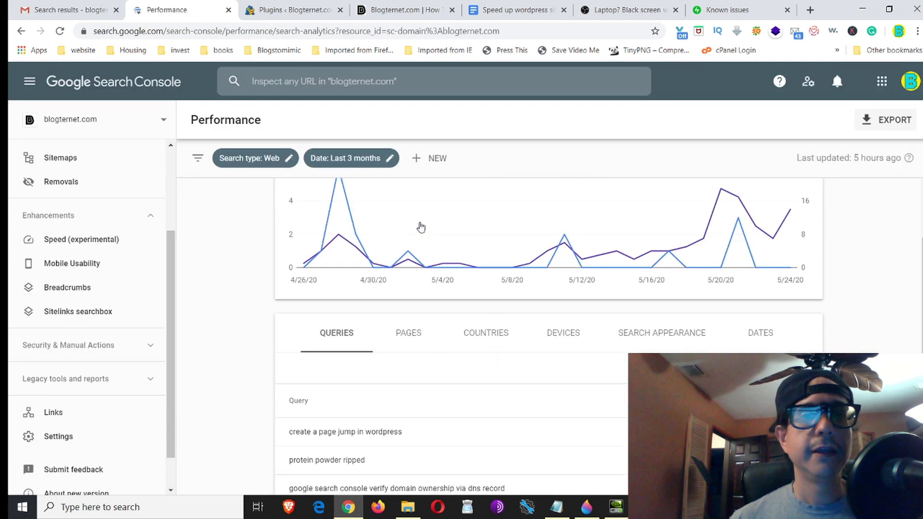
pyautogui.scroll(5, 461, 281)
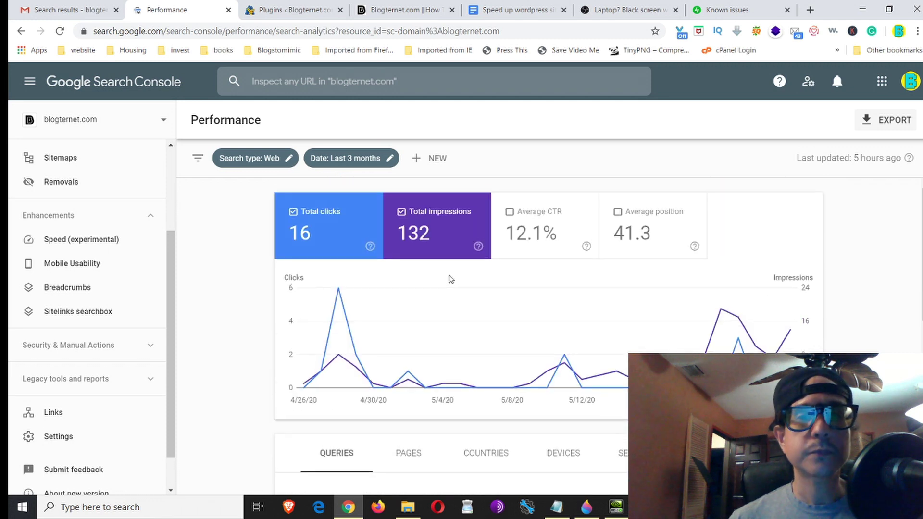
pyautogui.scroll(3, 166, 231)
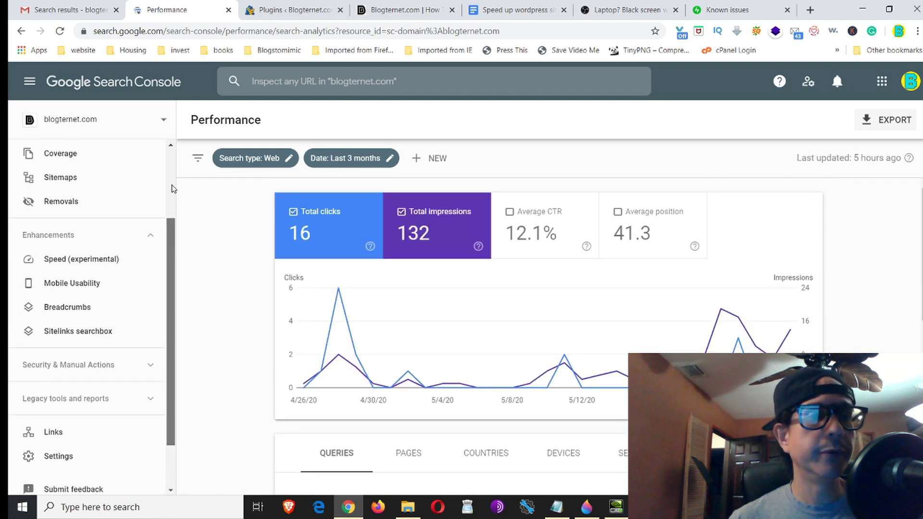
pyautogui.scroll(-4, 167, 213)
pyautogui.scroll(4, 117, 196)
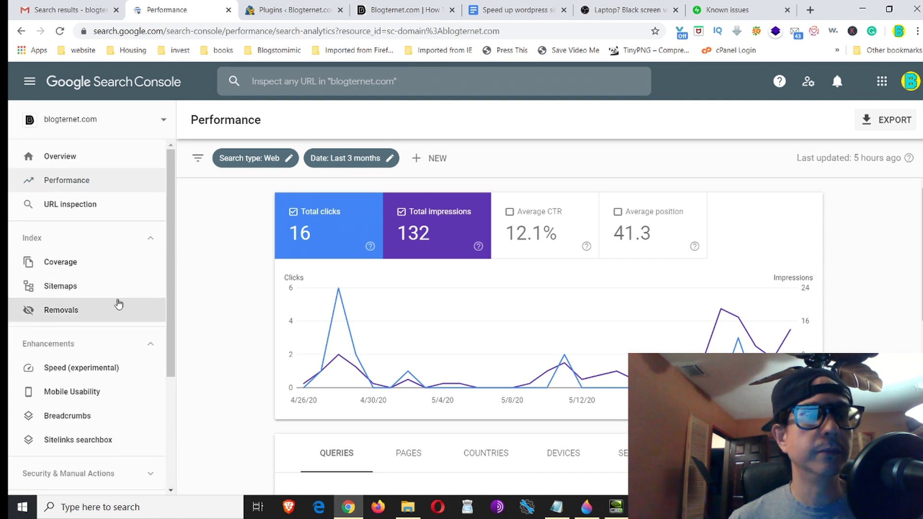
pyautogui.scroll(-1, 120, 308)
pyautogui.scroll(1, 118, 250)
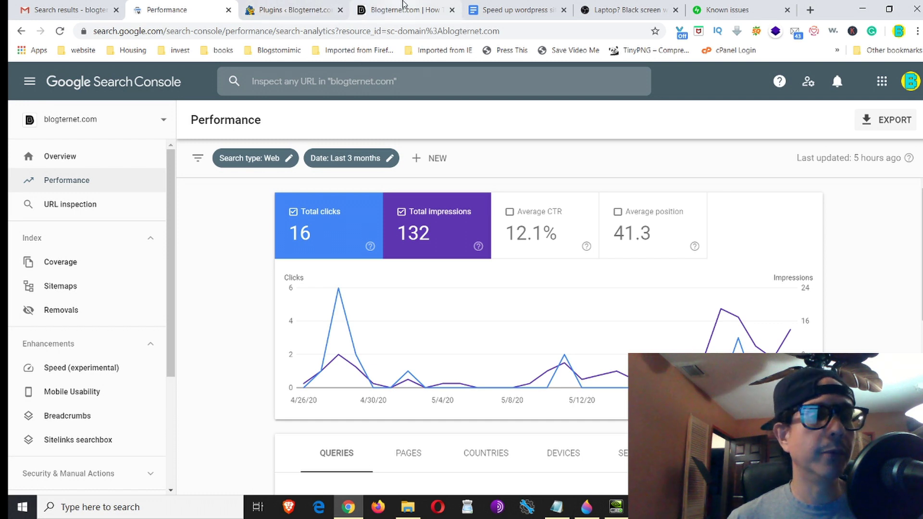
pyautogui.click(423, 9)
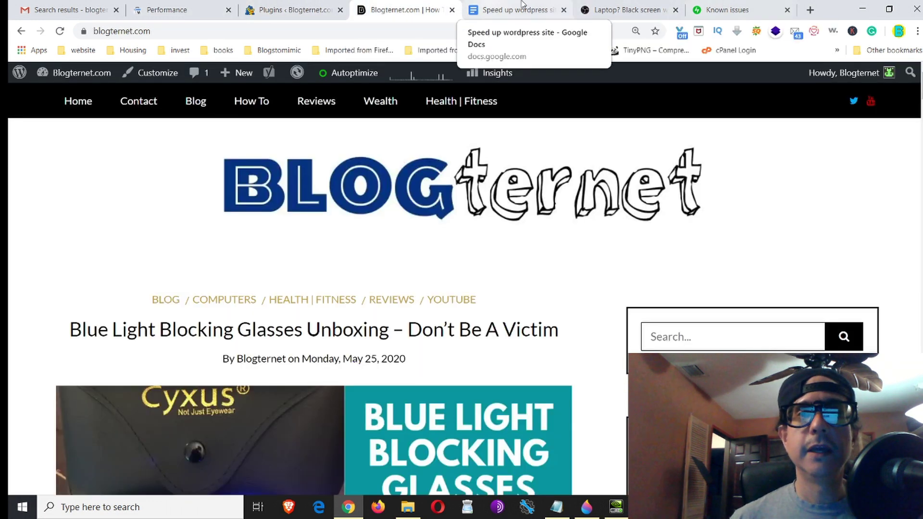
# Glance at the Speed up wordpress site notes, then scroll the Installed Plugins list of 15 plugins
pyautogui.click(468, 7)
pyautogui.click(288, 10)
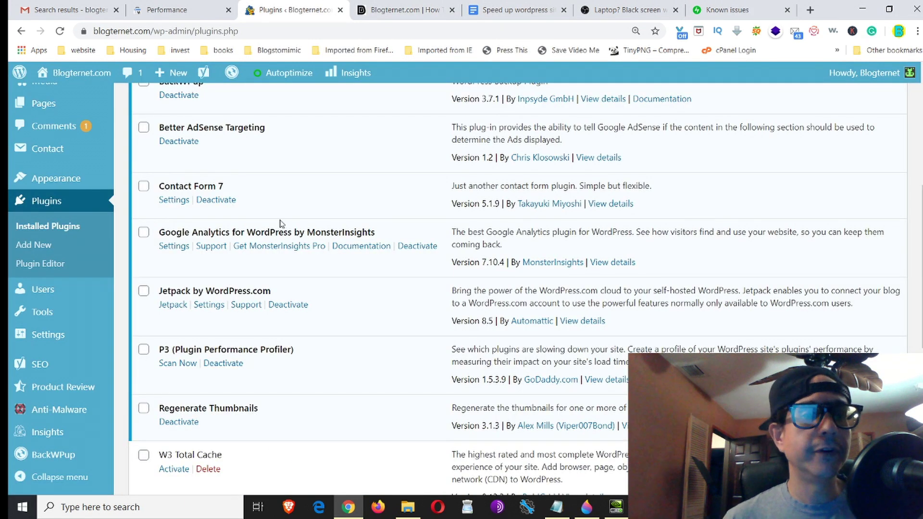
pyautogui.scroll(-5, 281, 223)
pyautogui.scroll(1, 251, 332)
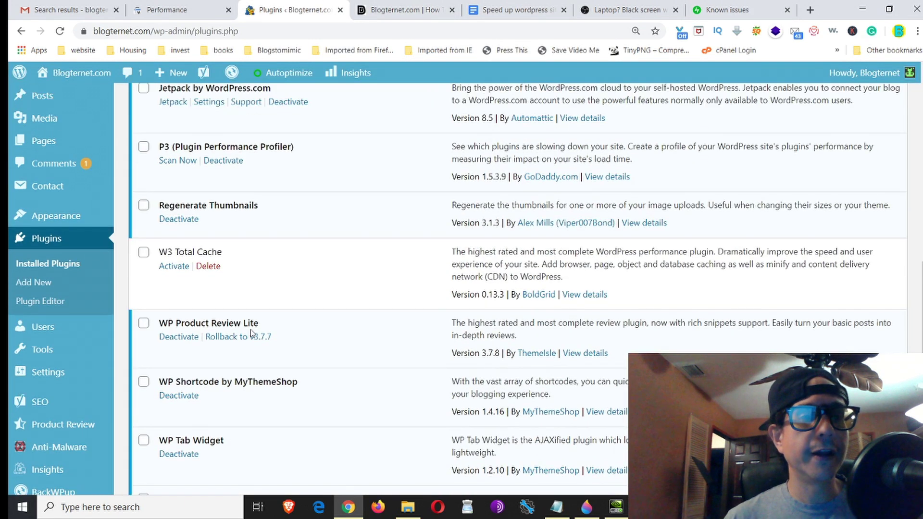
pyautogui.scroll(4, 251, 333)
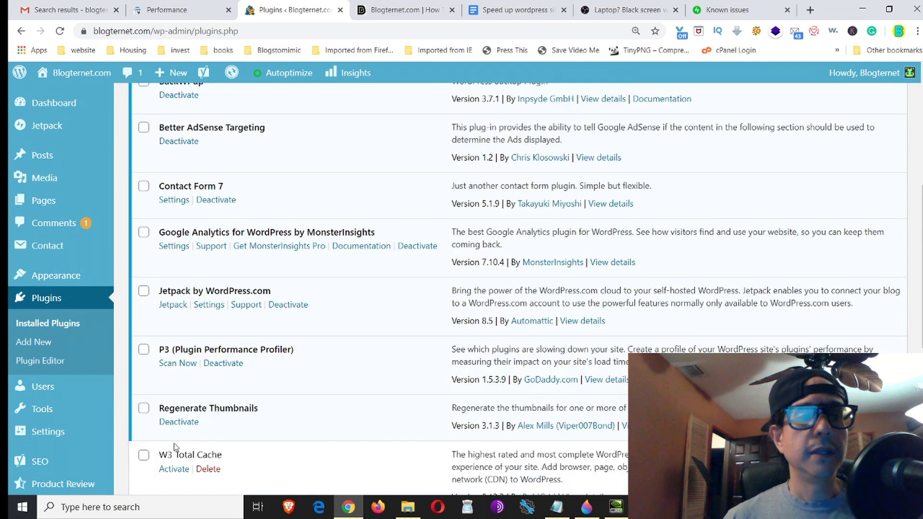
pyautogui.scroll(-1, 231, 456)
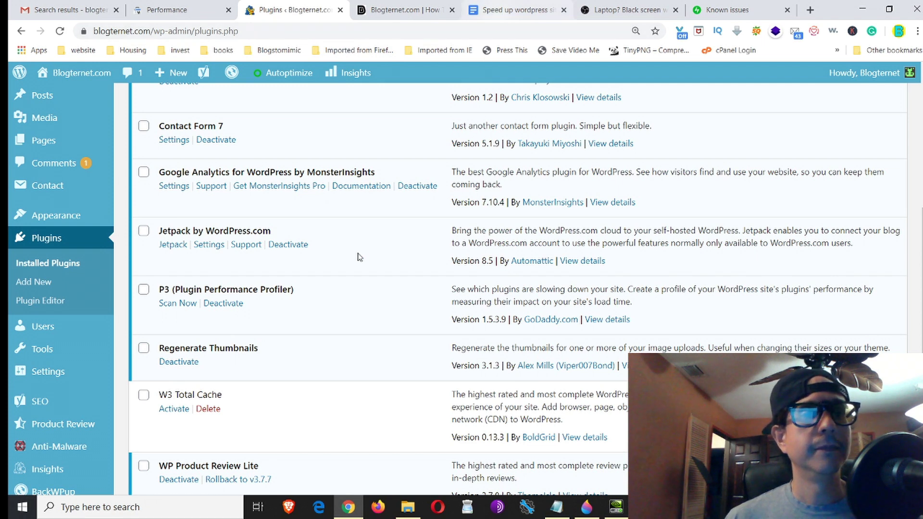
pyautogui.scroll(2, 356, 257)
pyautogui.scroll(-3, 384, 241)
pyautogui.scroll(-2, 391, 232)
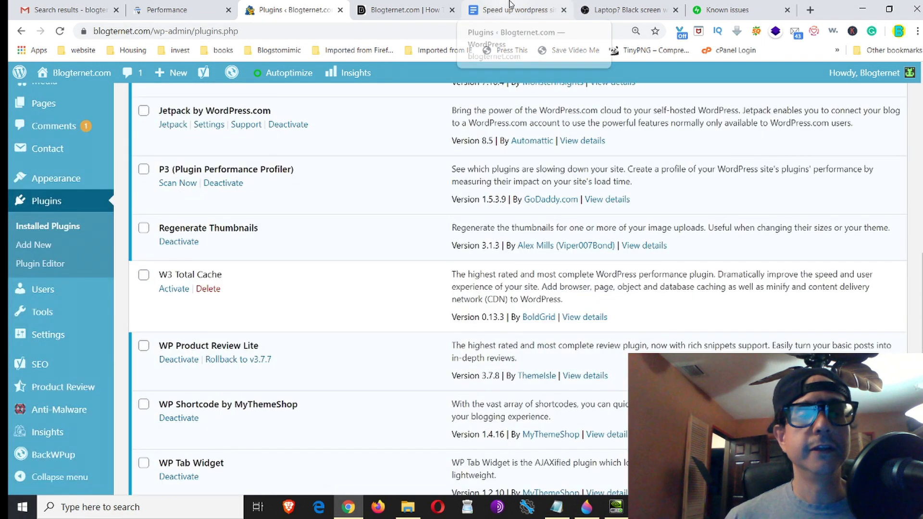
# Check the notes again and scroll back through the Installed Plugins list with 14 active, one inactive
pyautogui.click(508, 9)
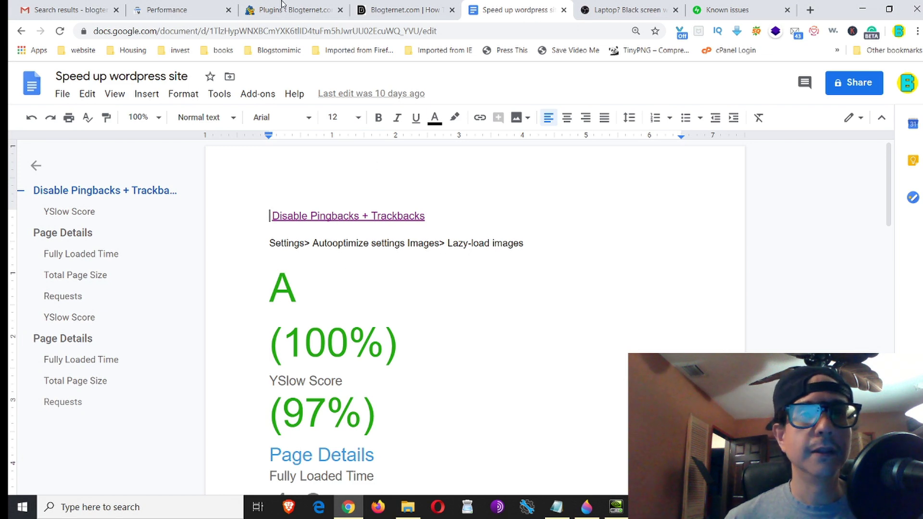
pyautogui.click(311, 4)
pyautogui.scroll(4, 295, 247)
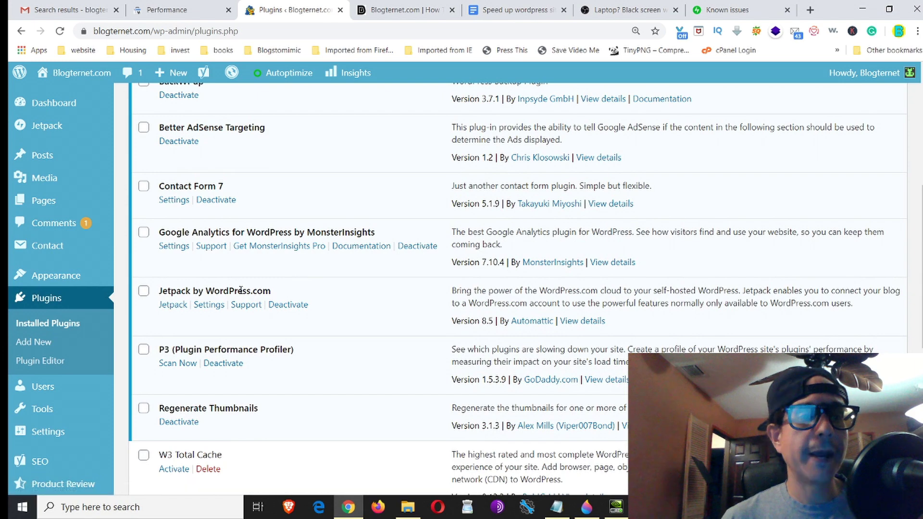
pyautogui.scroll(-2, 235, 295)
pyautogui.scroll(1, 235, 294)
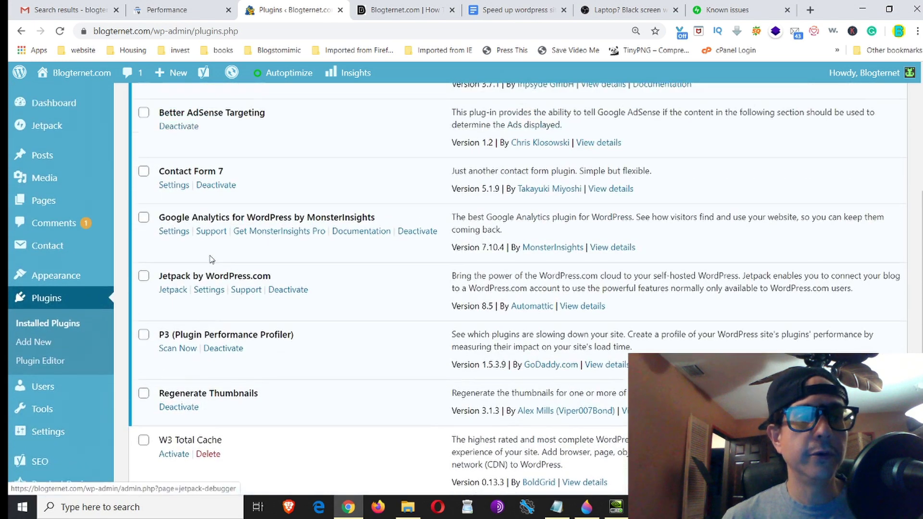
pyautogui.scroll(-2, 276, 241)
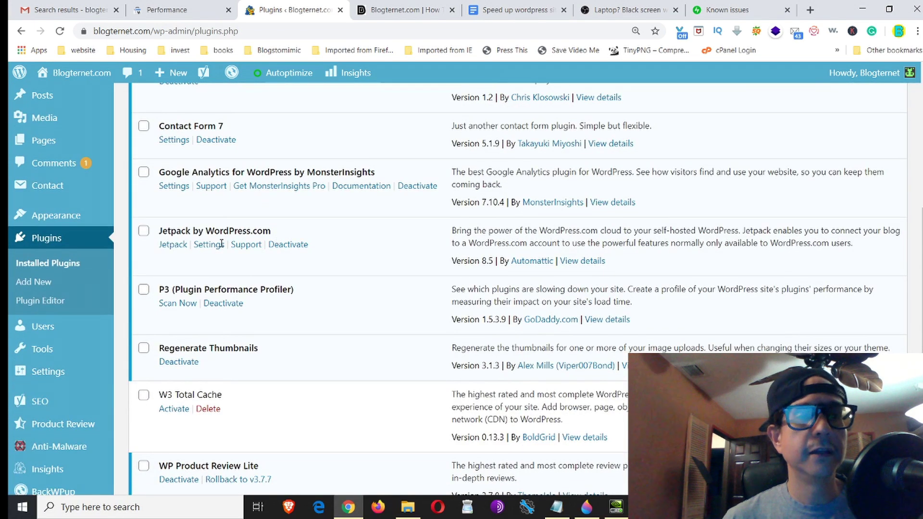
pyautogui.scroll(1, 215, 268)
pyautogui.scroll(3, 215, 268)
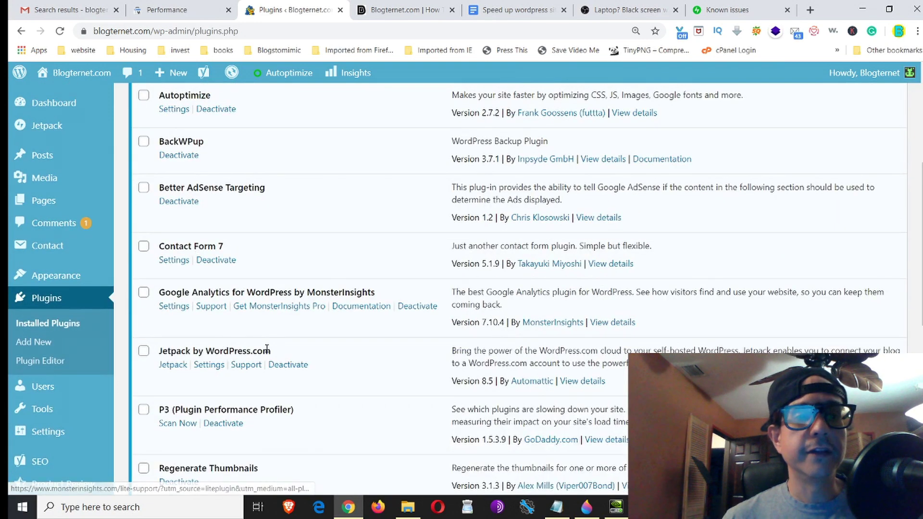
pyautogui.scroll(-4, 319, 325)
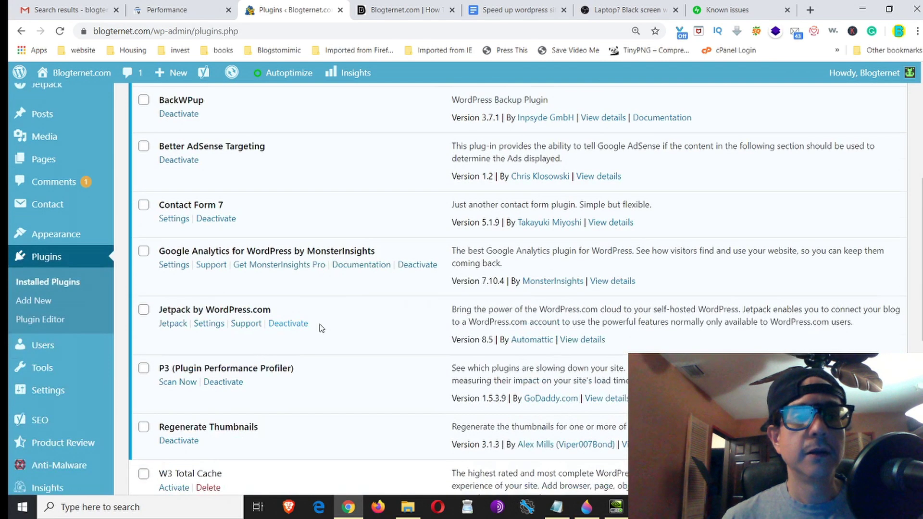
pyautogui.scroll(2, 313, 262)
pyautogui.scroll(3, 313, 261)
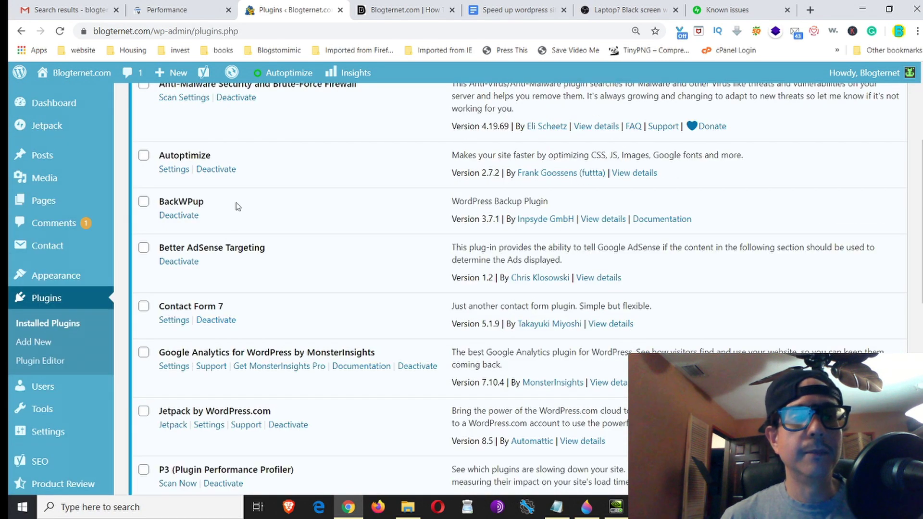
pyautogui.scroll(4, 269, 215)
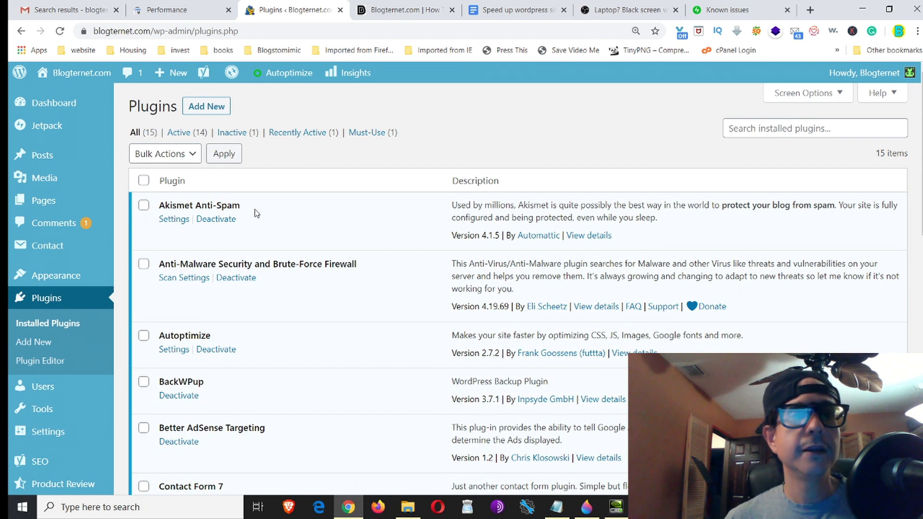
# Glance at the Gmail usability emails, then view blogternet.com's Mobile Usability details: Text too small and Clickable elements errors
pyautogui.click(168, 9)
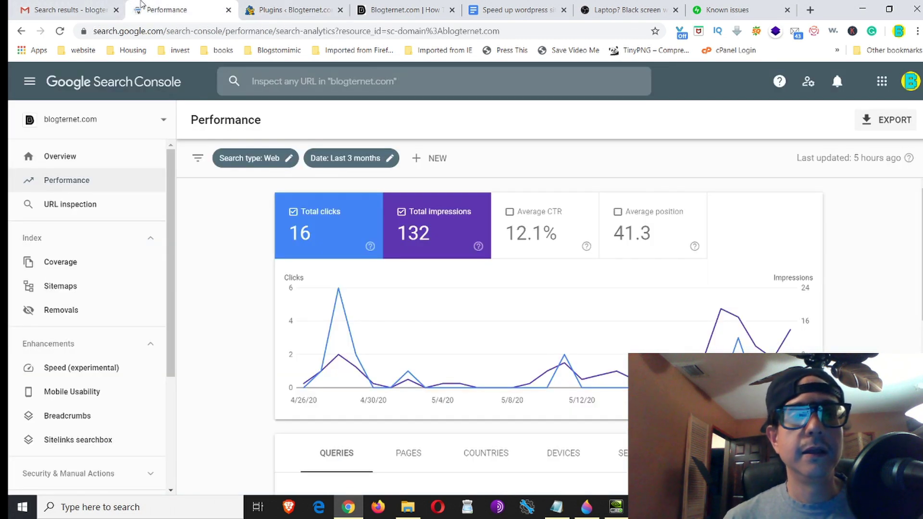
pyautogui.click(19, 10)
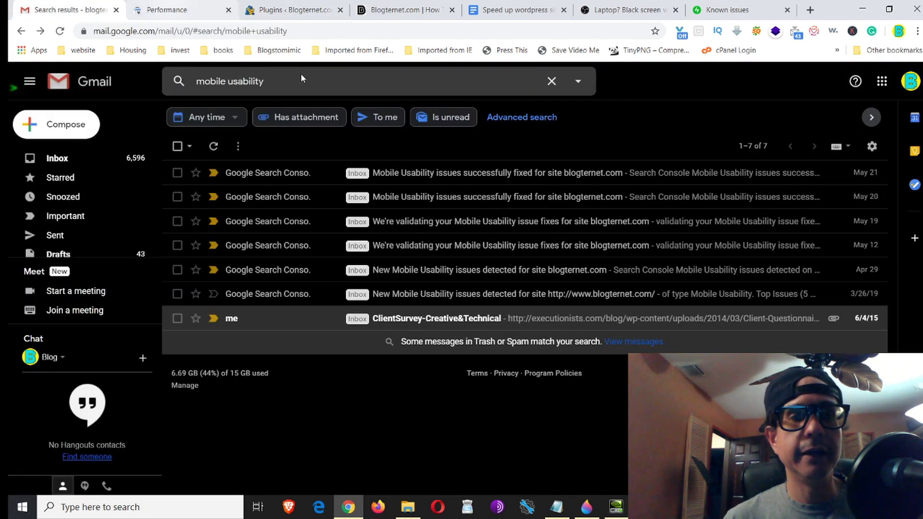
pyautogui.hotkey('ctrl', 'Tab')
pyautogui.scroll(-7, 389, 257)
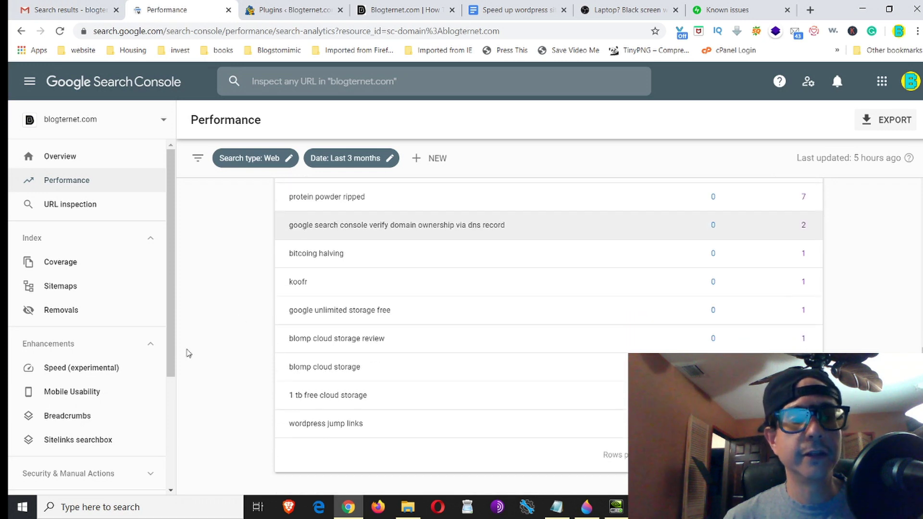
pyautogui.click(83, 394)
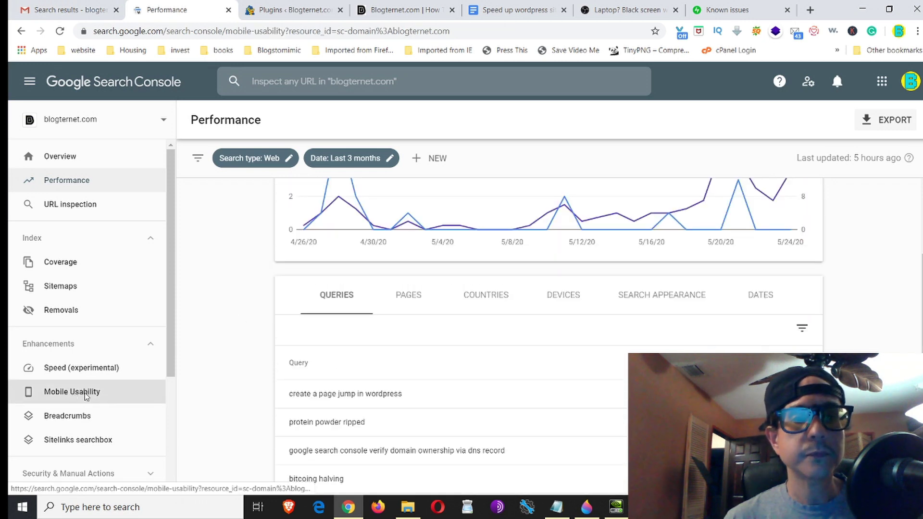
pyautogui.scroll(-3, 327, 86)
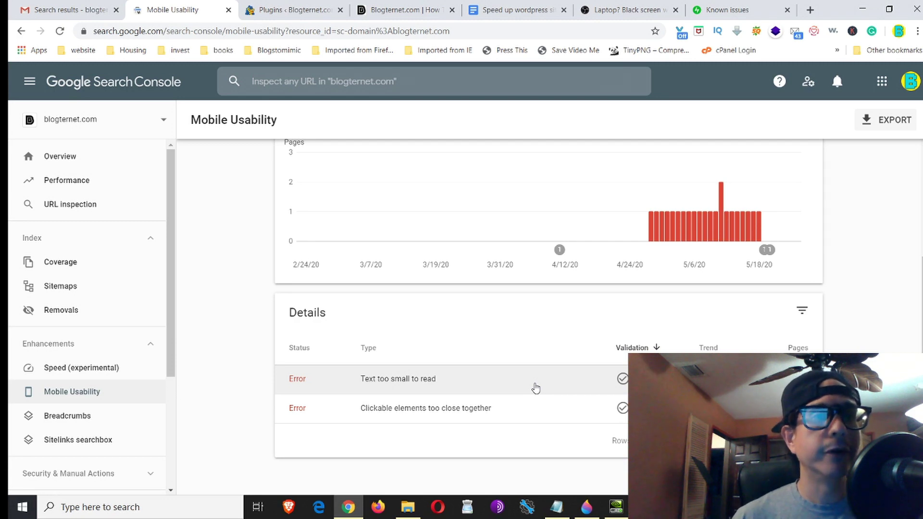
# Check the WordPress Installed Plugins list for W3 Total Cache inactive; Autoptimize, BackWPup and Contact Form 7 active
pyautogui.click(297, 10)
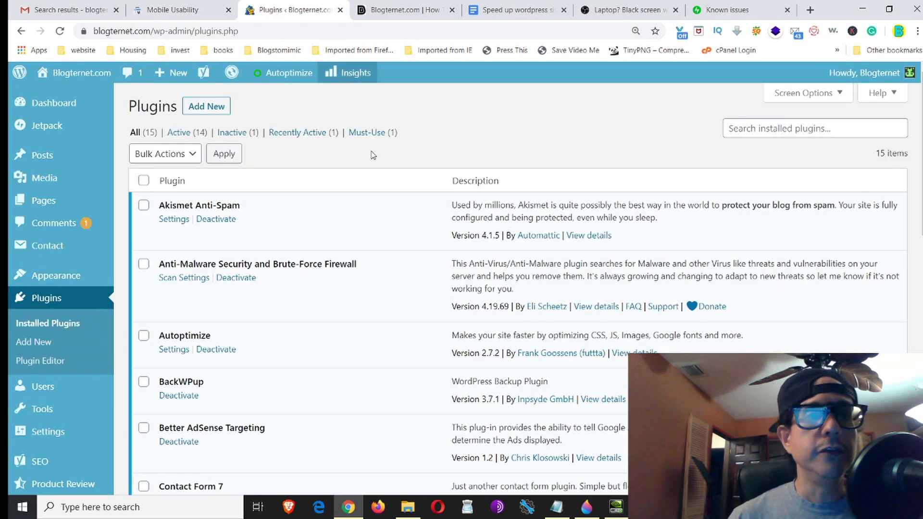
pyautogui.scroll(-4, 372, 216)
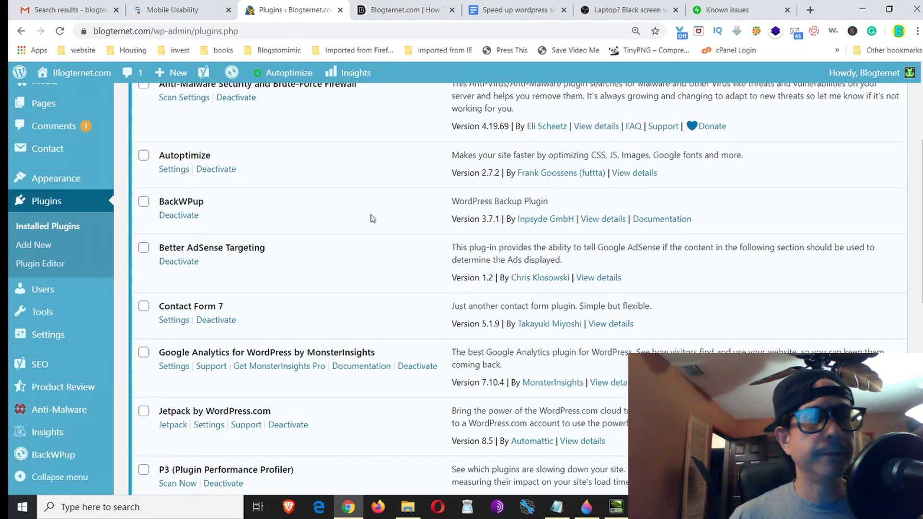
pyautogui.scroll(3, 372, 218)
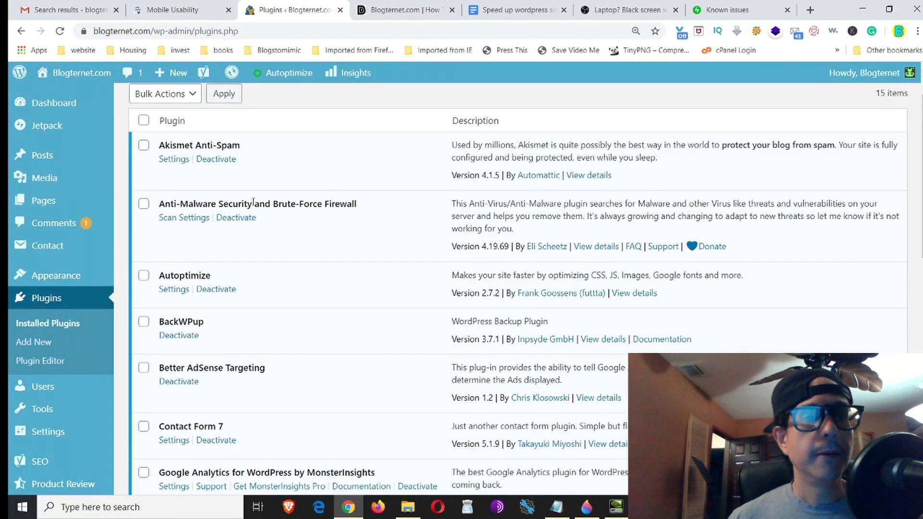
pyautogui.scroll(-1, 379, 178)
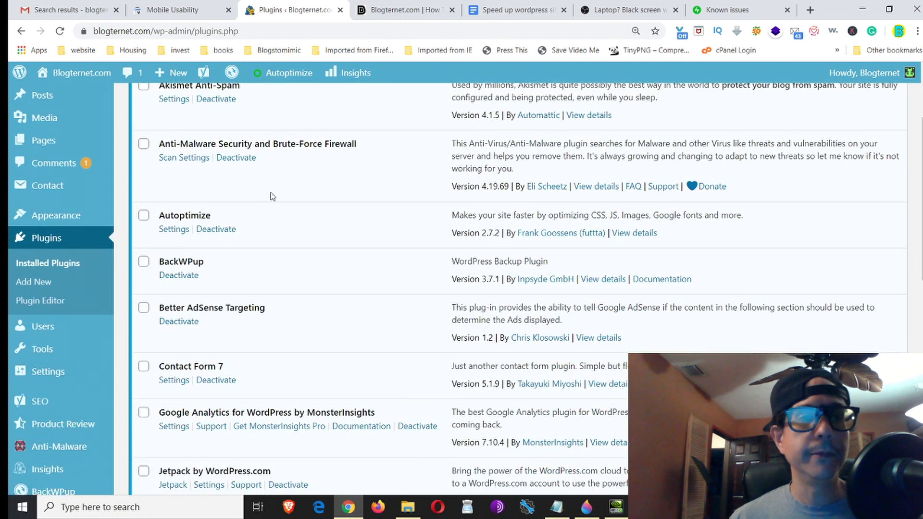
pyautogui.scroll(-6, 391, 241)
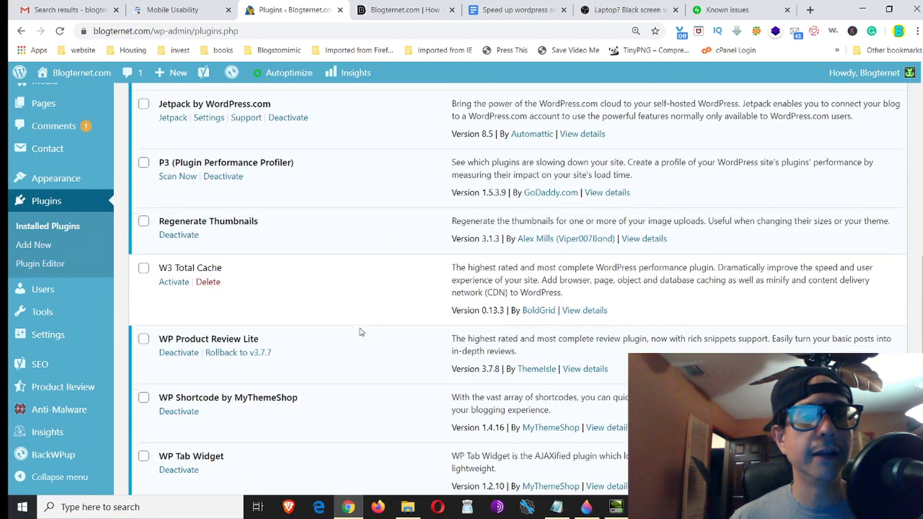
pyautogui.scroll(-3, 361, 330)
pyautogui.scroll(6, 332, 353)
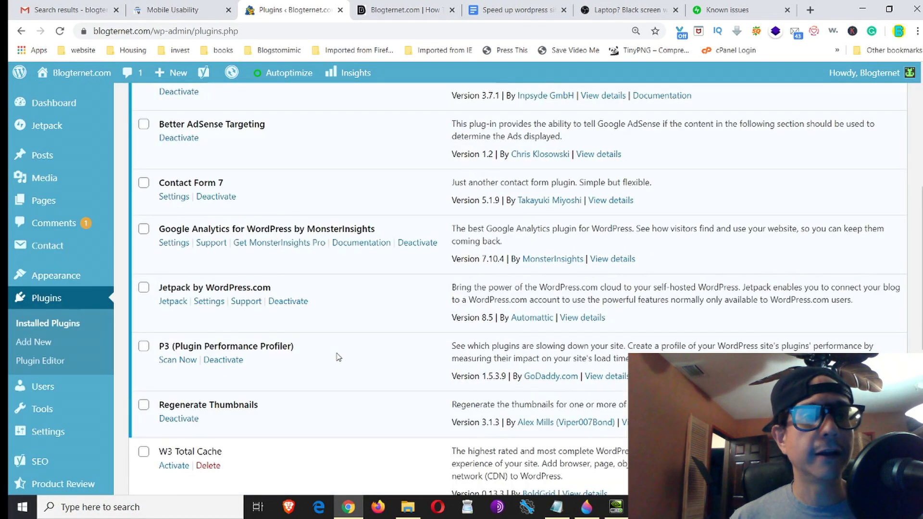
pyautogui.scroll(6, 341, 357)
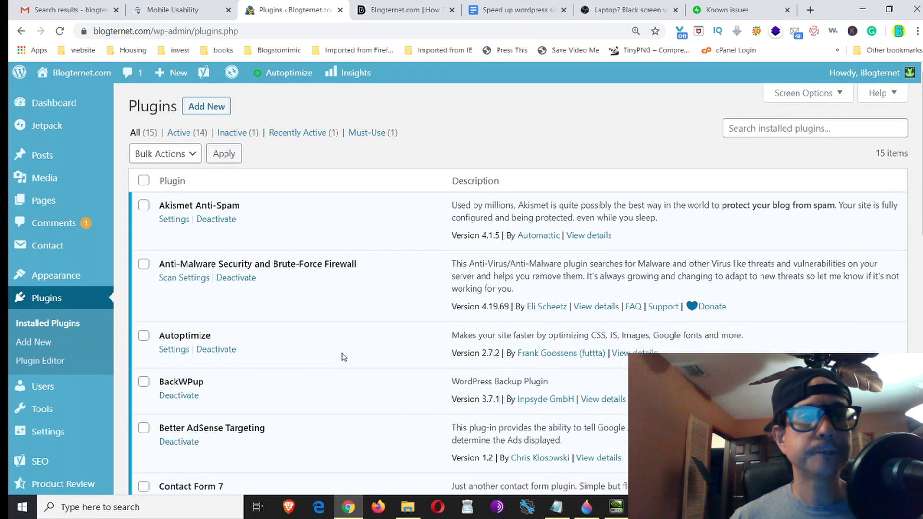
pyautogui.scroll(-2, 343, 357)
pyautogui.scroll(1, 344, 358)
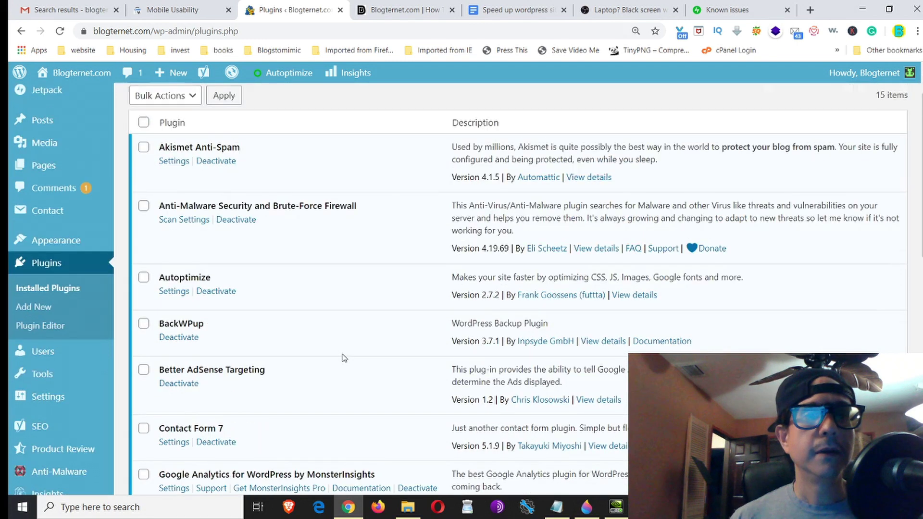
pyautogui.scroll(1, 344, 357)
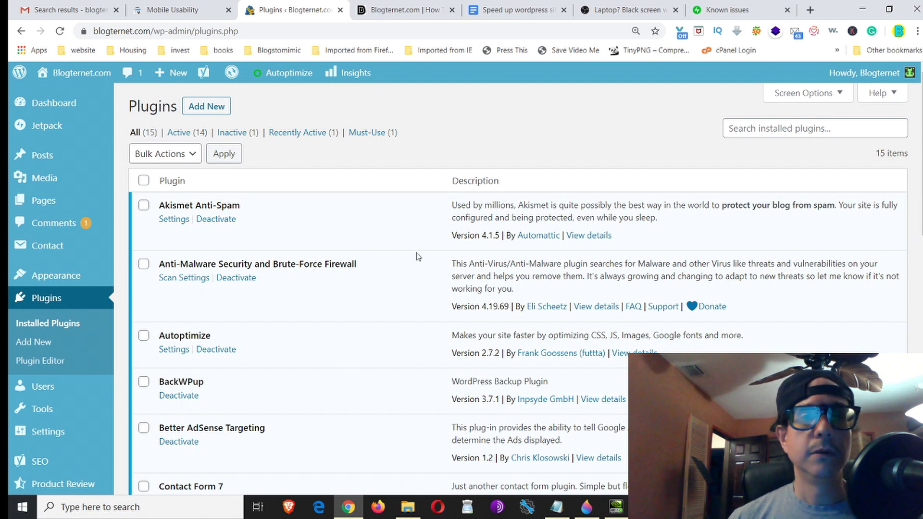
pyautogui.scroll(-3, 413, 269)
pyautogui.scroll(-1, 406, 282)
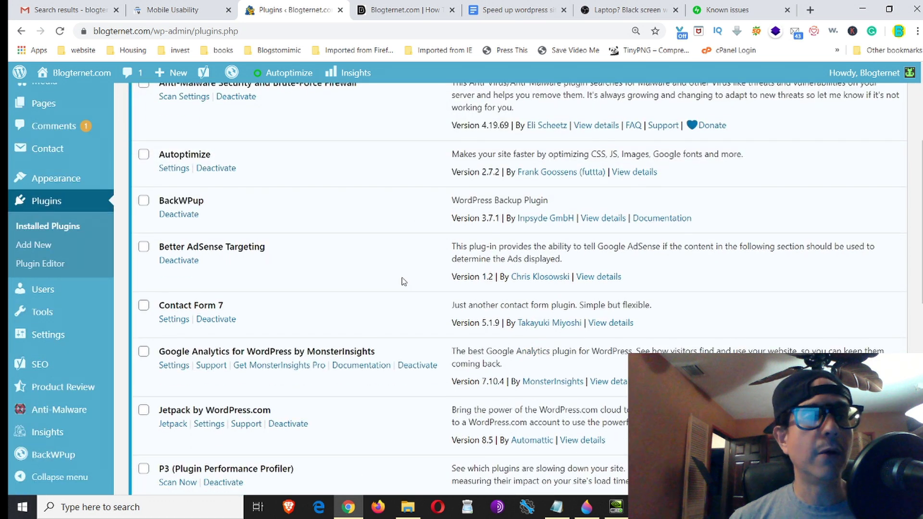
pyautogui.scroll(-5, 403, 281)
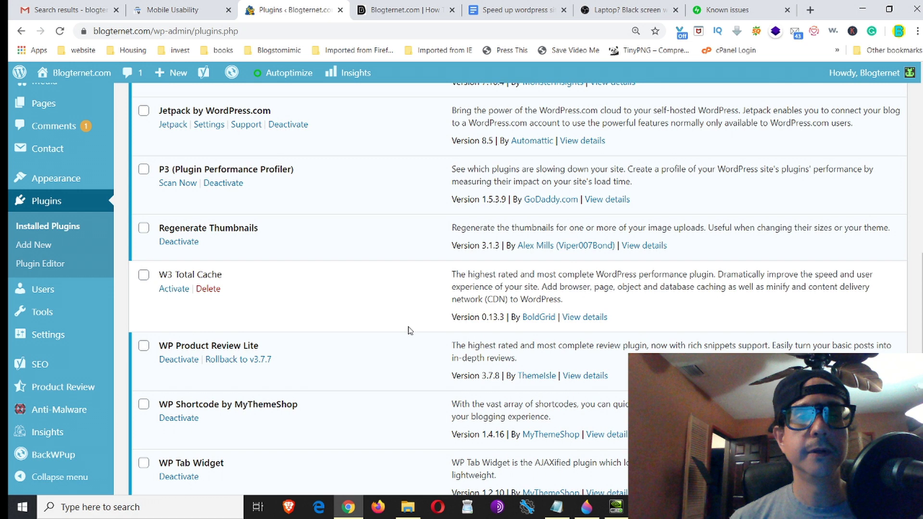
pyautogui.scroll(-1, 407, 329)
pyautogui.scroll(-3, 405, 328)
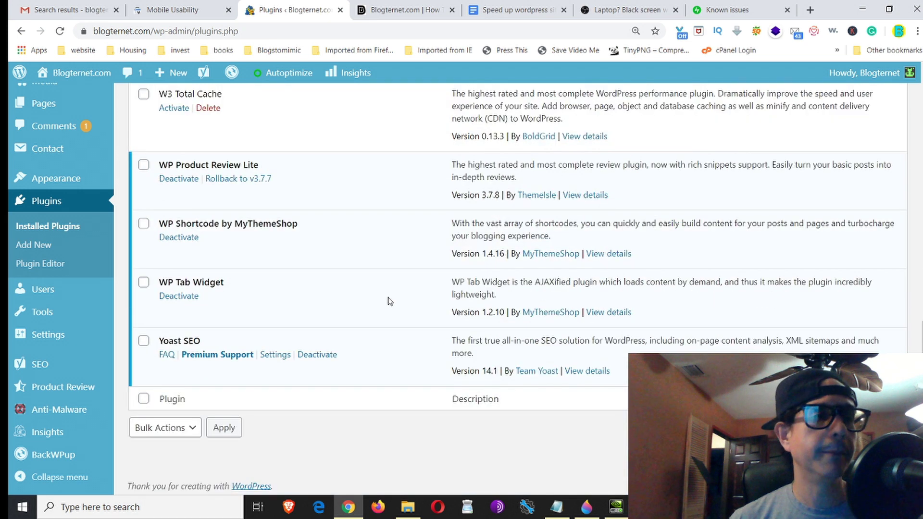
pyautogui.scroll(-1, 388, 302)
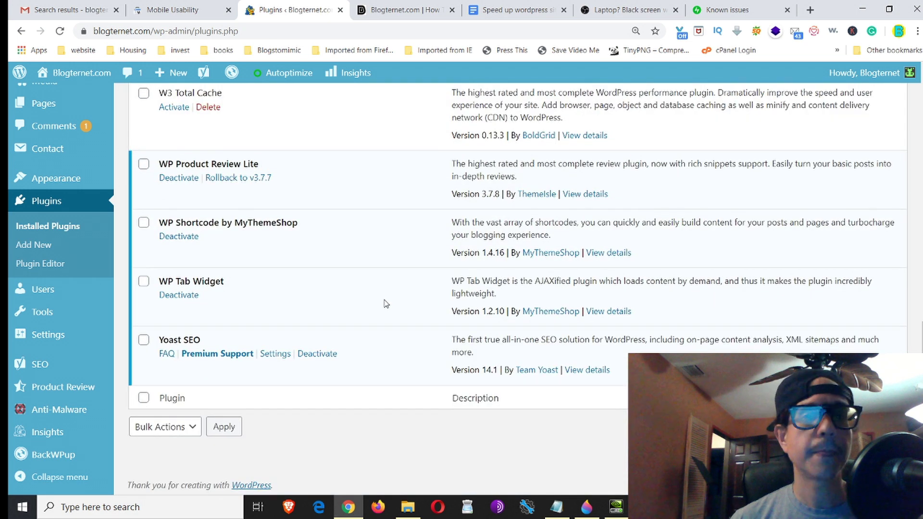
pyautogui.scroll(-1, 386, 303)
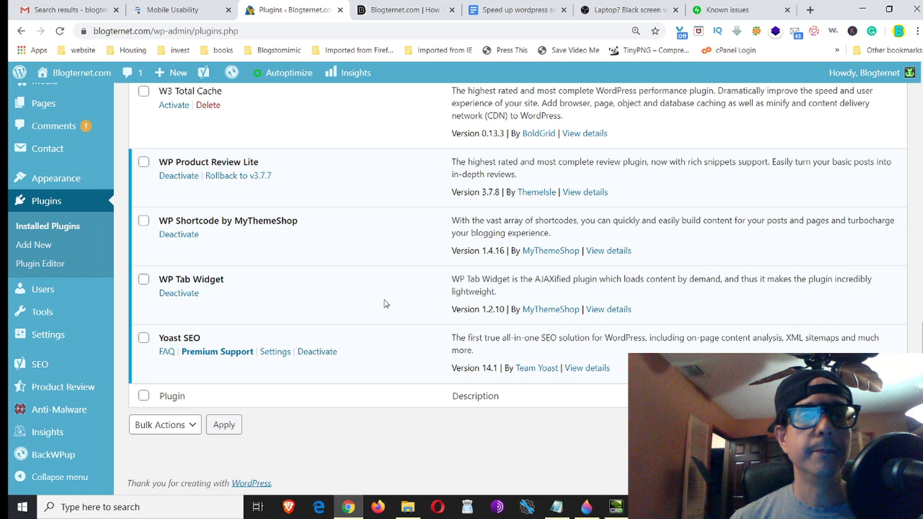
pyautogui.scroll(10, 385, 304)
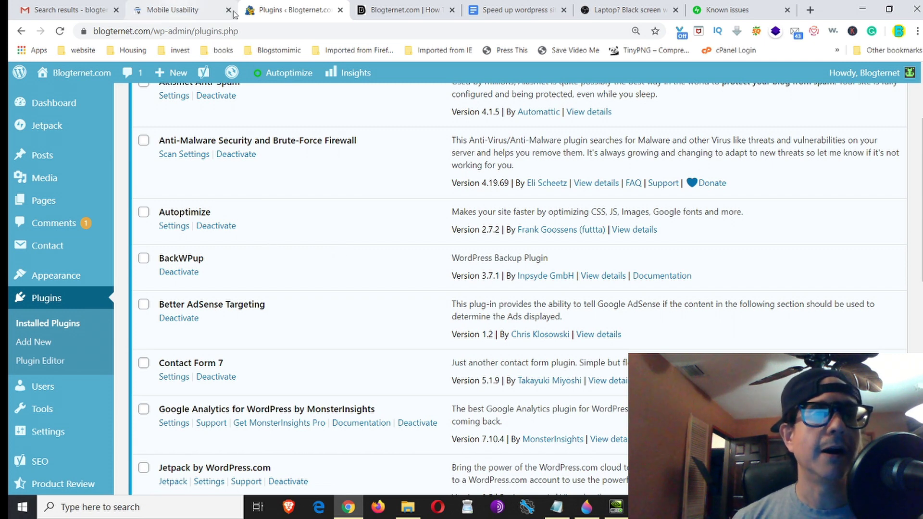
pyautogui.moveTo(635, 507)
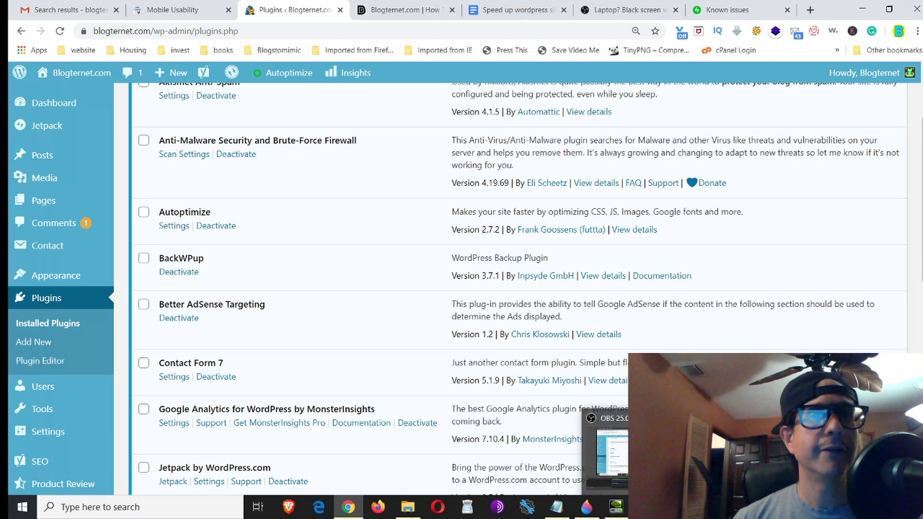